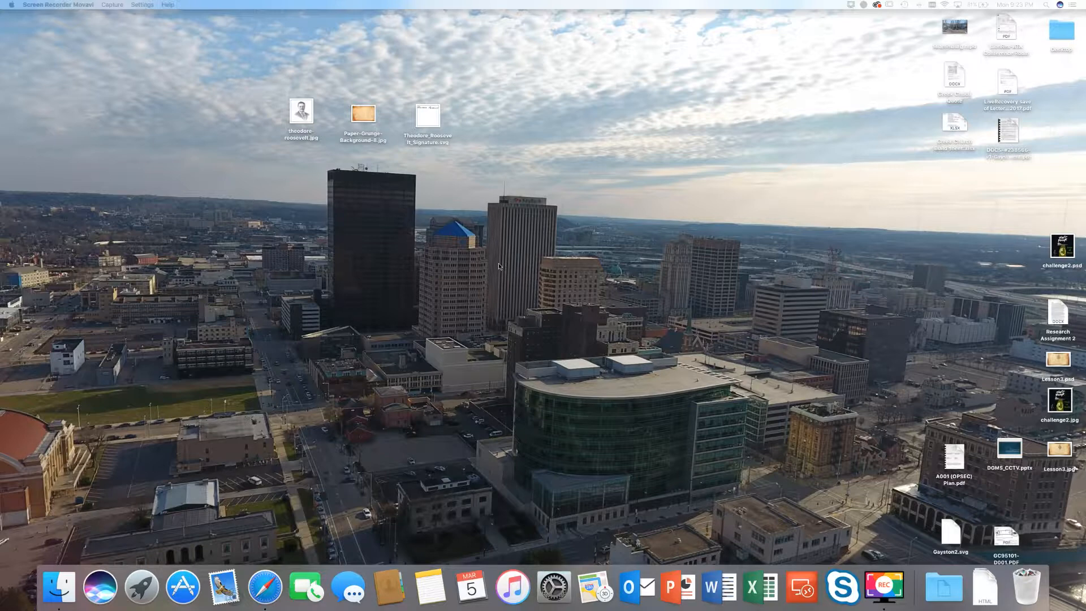
Launch Photoshop and create a new 2560 x 1440 pixel RGB document at 300 pixels/inch with a white background
{"action": "key", "text": "super+space"}
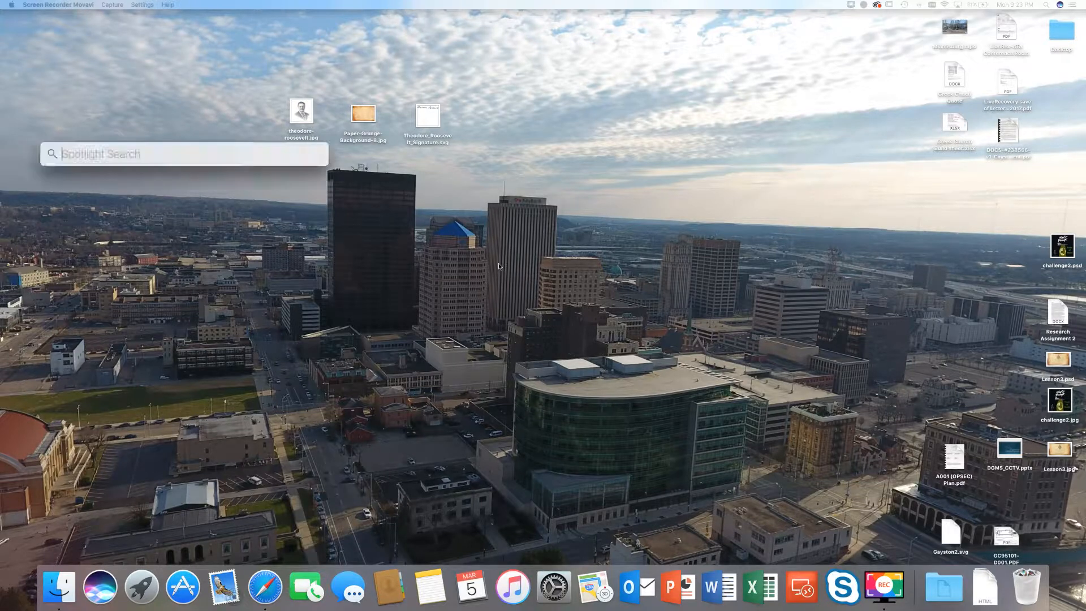
{"action": "type", "text": "photo"}
{"action": "key", "text": "Return"}
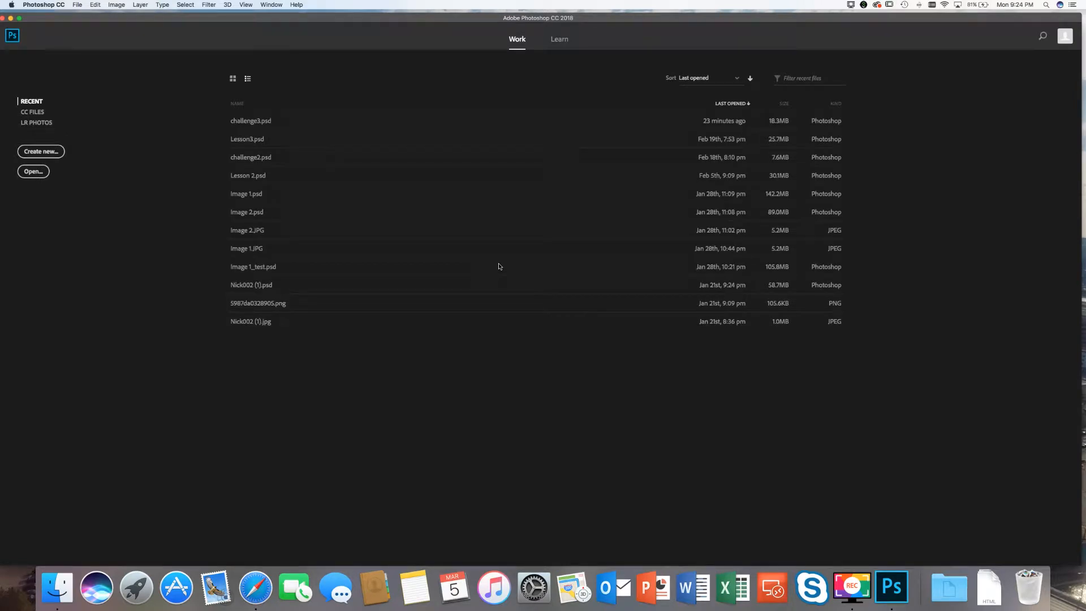
{"action": "left_click", "coordinate": [30, 154]}
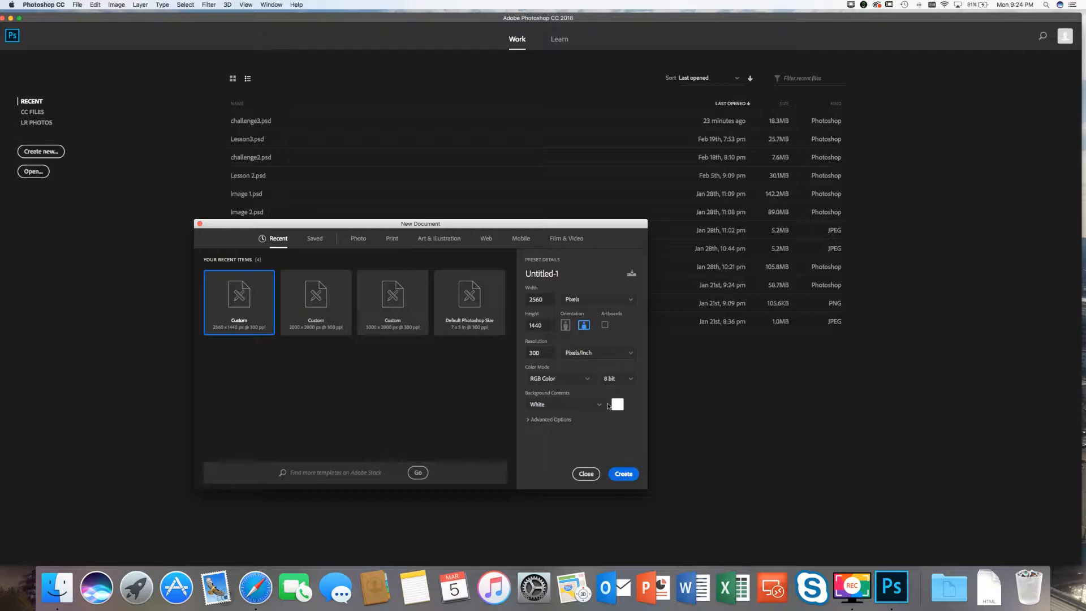
{"action": "left_click", "coordinate": [625, 474]}
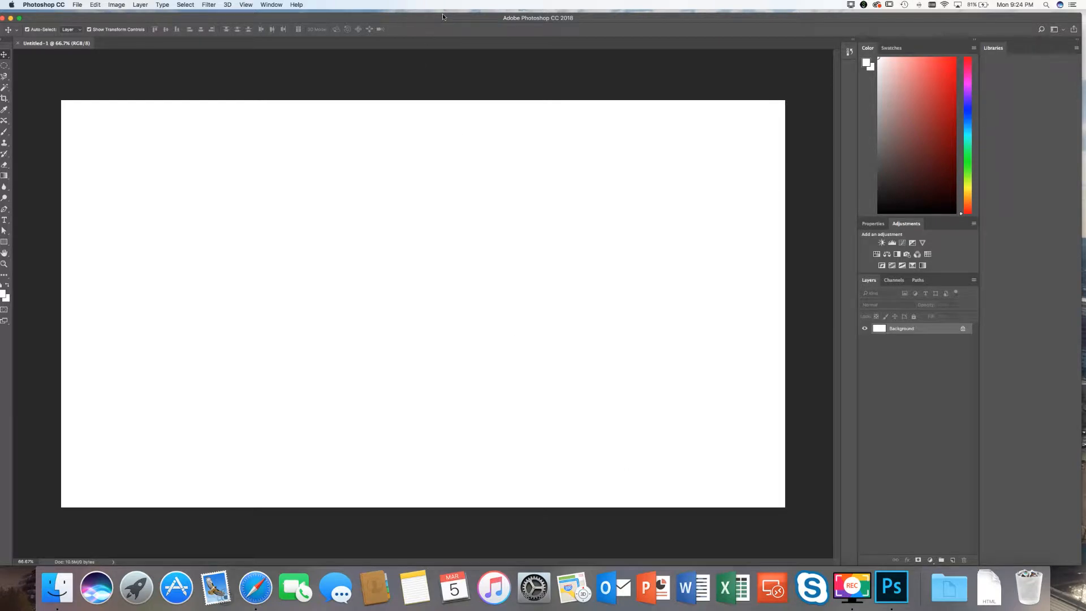
Place the Paper-Grunge-Background-8 image from the desktop into the new document
{"action": "left_click_drag", "start_coordinate": [435, 23], "coordinate": [439, 142]}
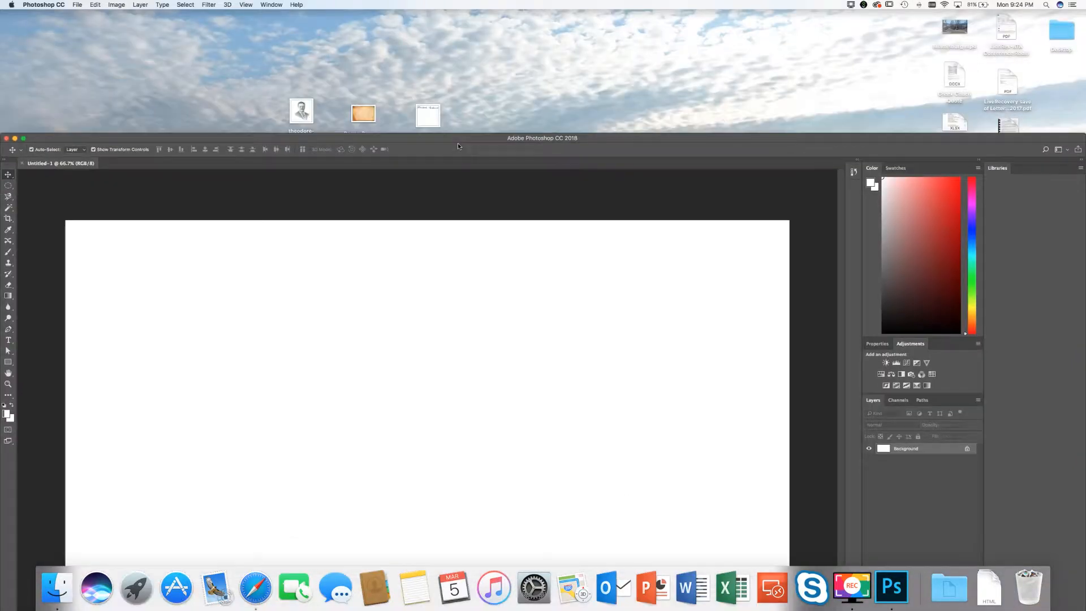
{"action": "left_click_drag", "start_coordinate": [340, 218], "coordinate": [368, 364]}
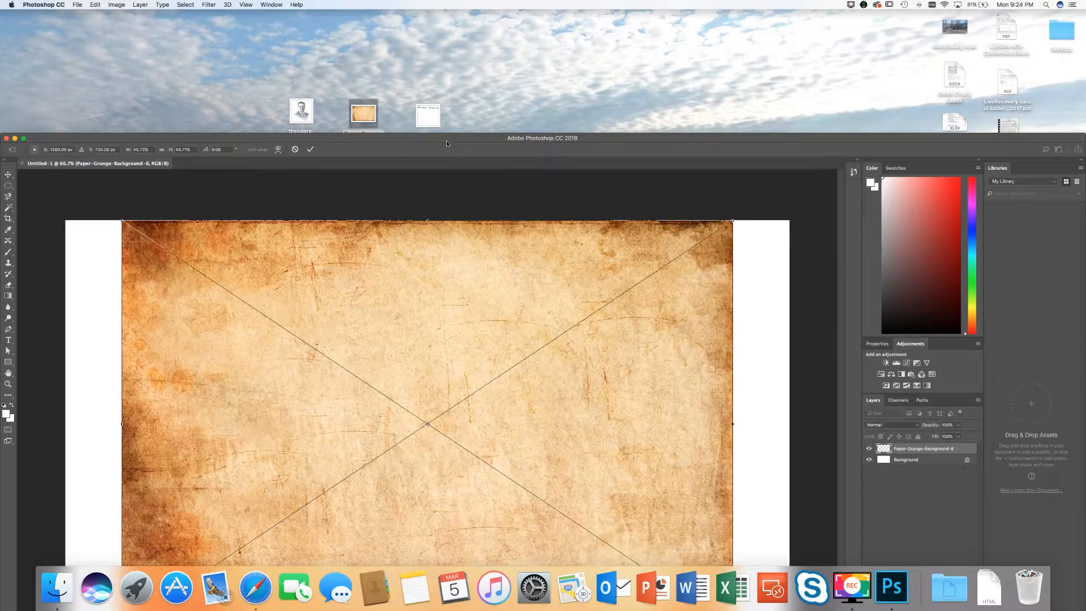
{"action": "left_click_drag", "start_coordinate": [446, 140], "coordinate": [455, 37]}
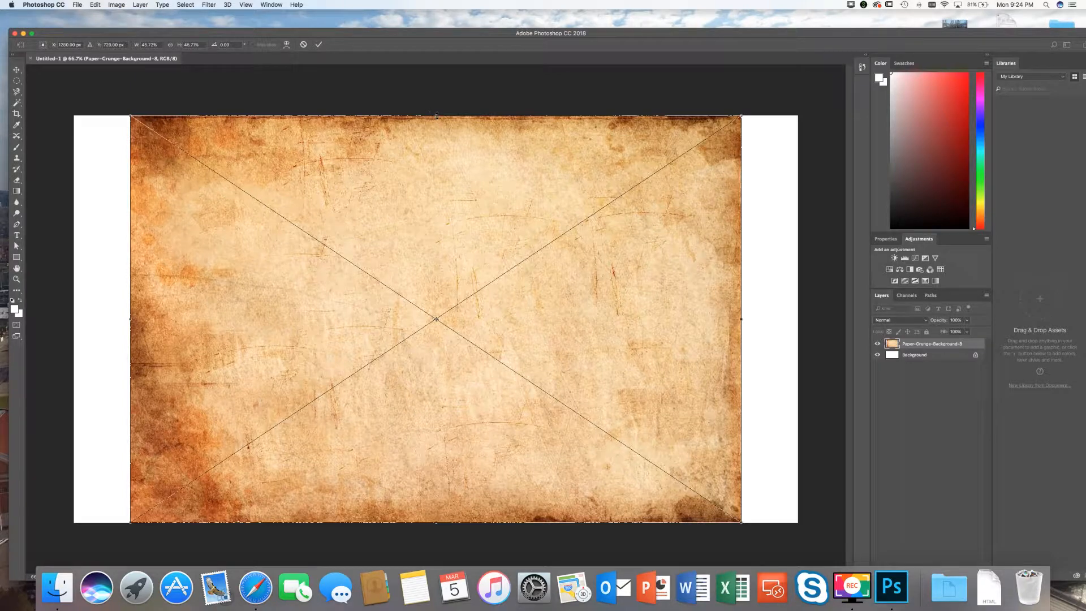
Resize the paper texture so an even white border remains on all four sides, and commit the placement
{"action": "left_click_drag", "start_coordinate": [431, 112], "coordinate": [436, 148]}
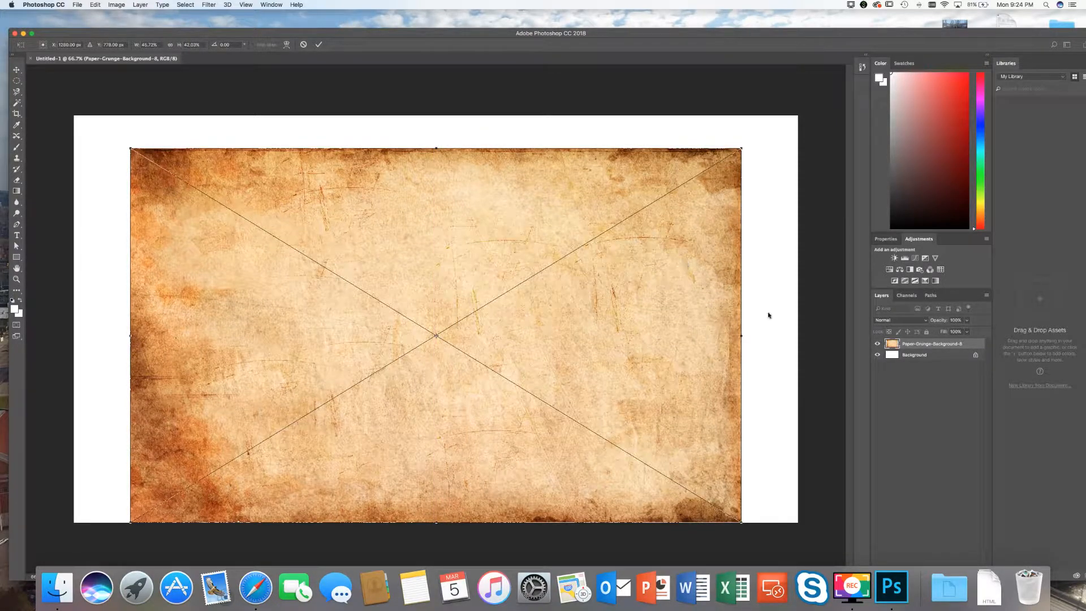
{"action": "left_click_drag", "start_coordinate": [740, 336], "coordinate": [767, 335]}
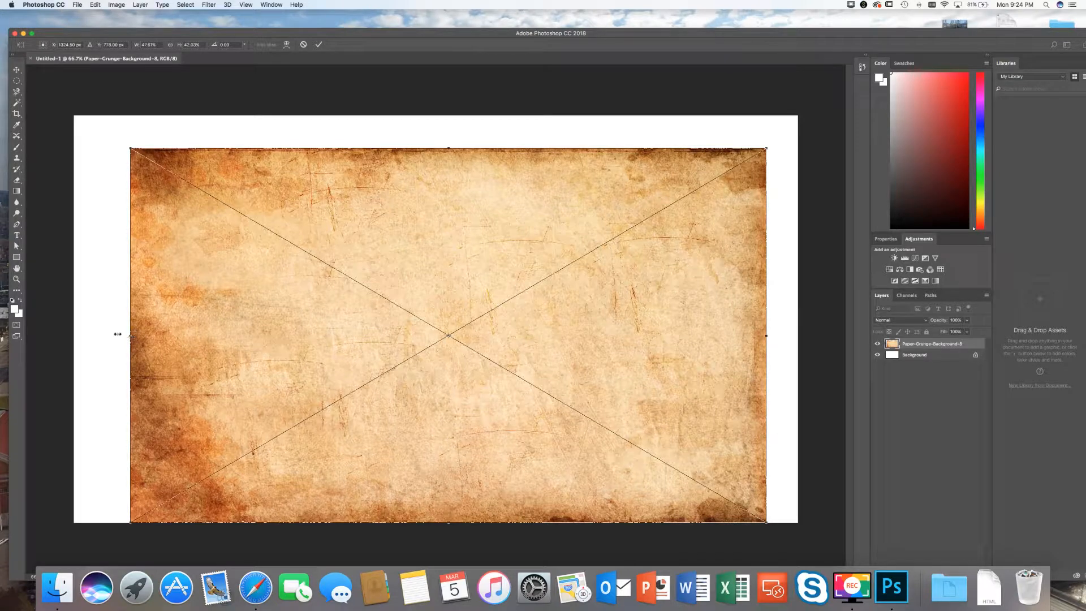
{"action": "left_click_drag", "start_coordinate": [107, 334], "coordinate": [104, 333]}
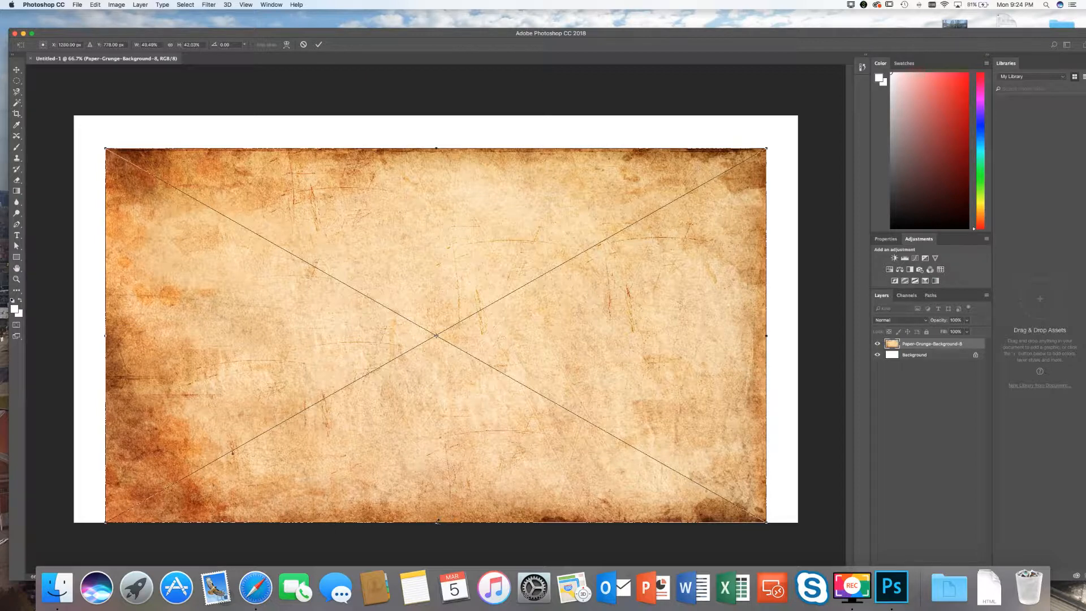
{"action": "left_click_drag", "start_coordinate": [437, 522], "coordinate": [439, 490]}
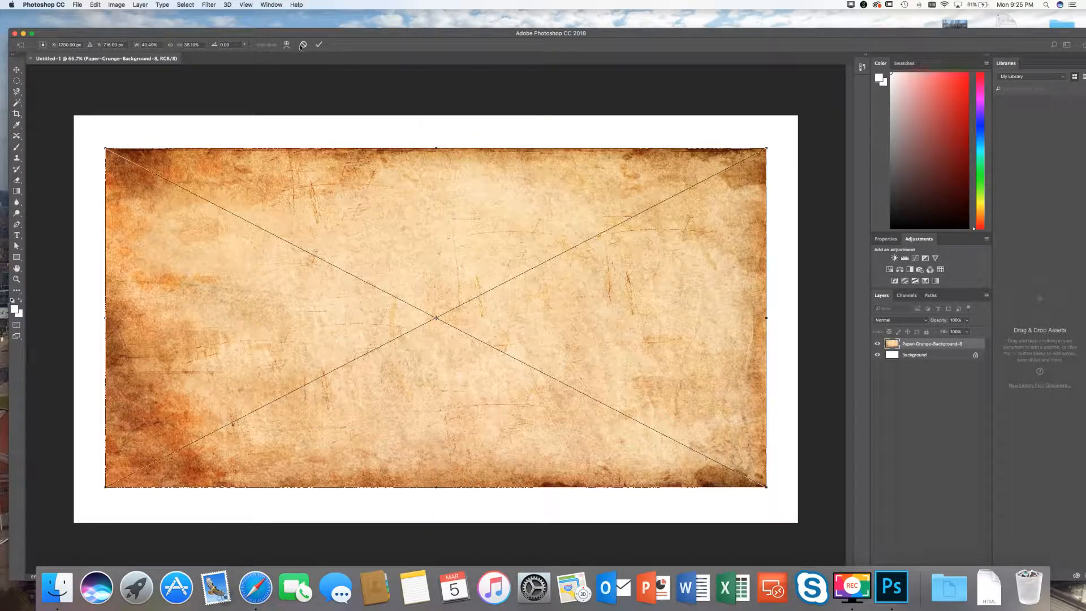
{"action": "left_click", "coordinate": [320, 45]}
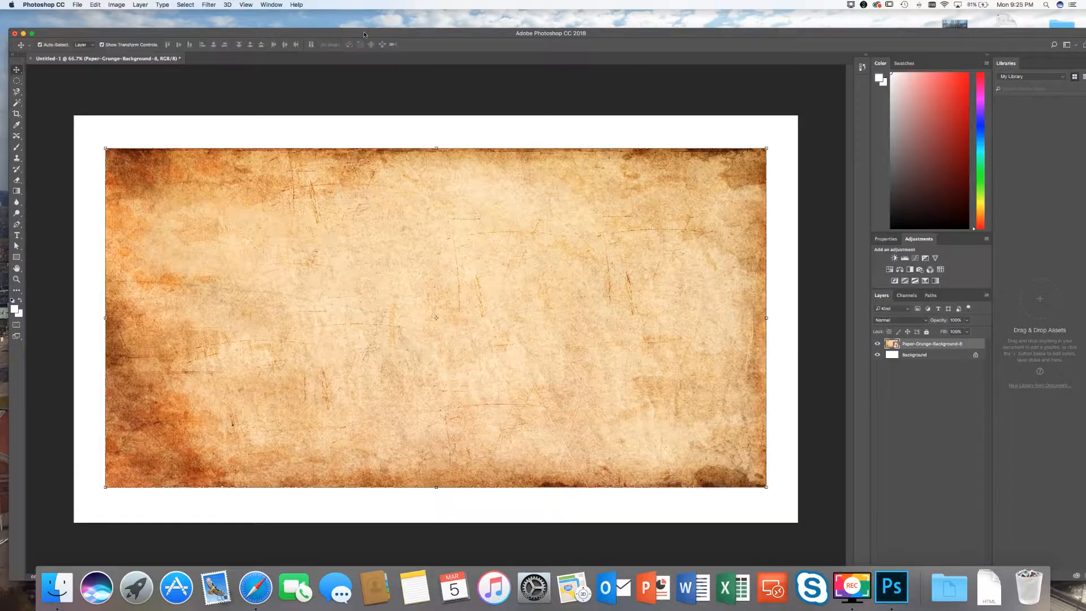
Place the theodore-roosevelt.jpg portrait from the desktop into the document above the paper texture
{"action": "left_click_drag", "start_coordinate": [364, 34], "coordinate": [362, 147]}
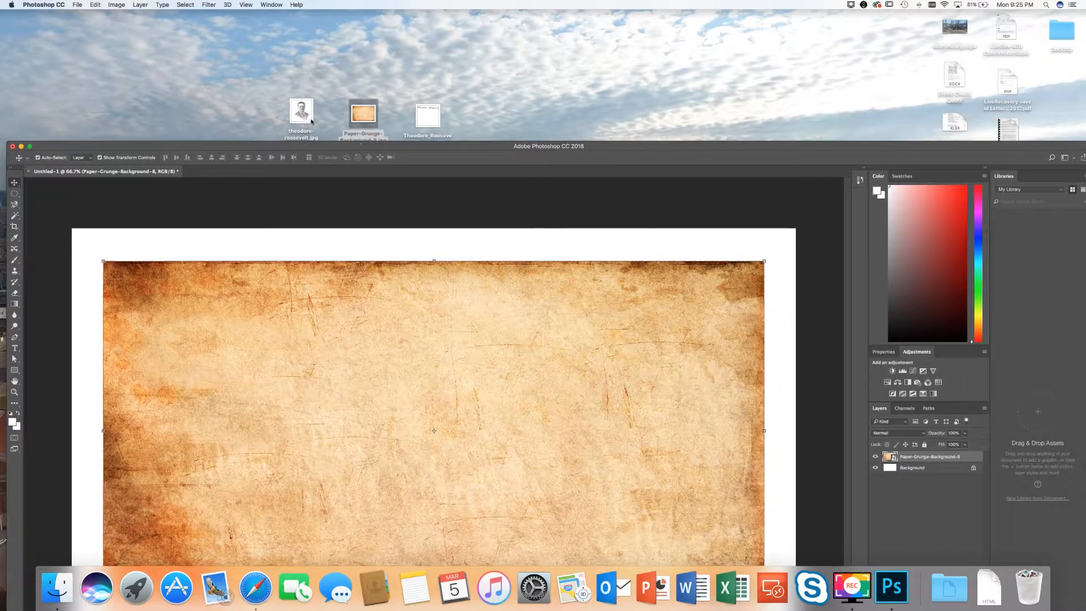
{"action": "left_click_drag", "start_coordinate": [300, 106], "coordinate": [420, 344]}
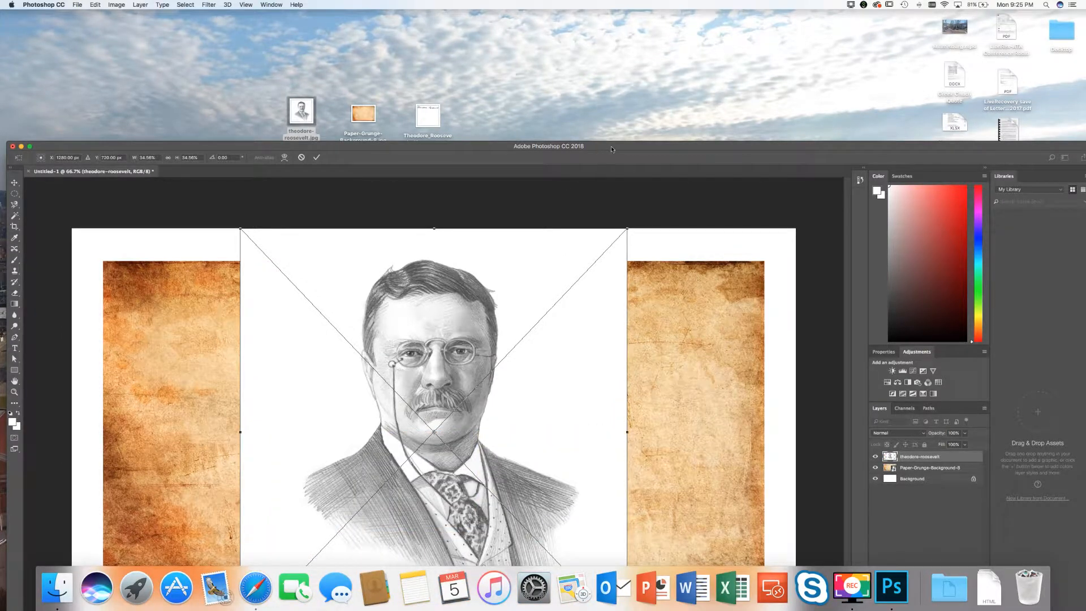
{"action": "left_click_drag", "start_coordinate": [610, 148], "coordinate": [608, 58]}
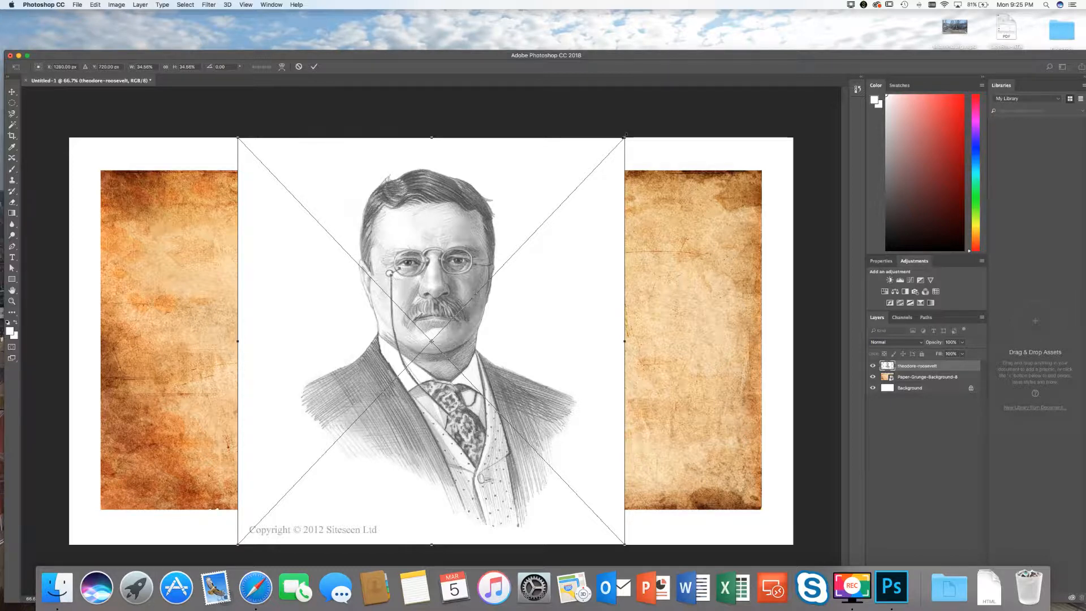
Scale the portrait to about 21.6%, position it just below the paper's upper edge near the centre, and commit the placement
{"action": "left_click_drag", "start_coordinate": [624, 136], "coordinate": [486, 294]}
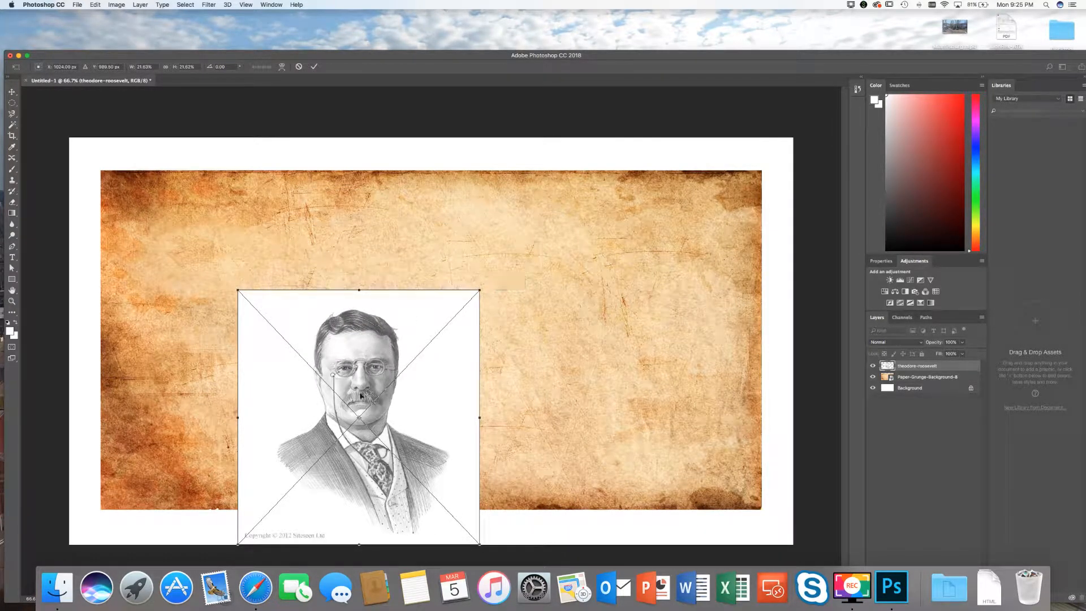
{"action": "left_click_drag", "start_coordinate": [362, 393], "coordinate": [444, 273]}
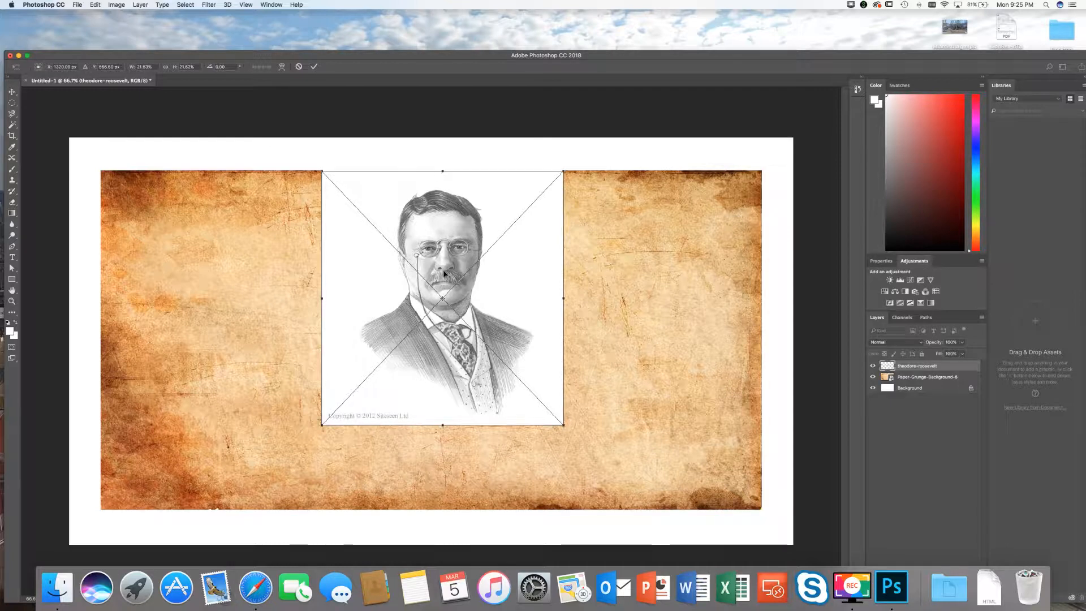
{"action": "key", "text": "Down"}
{"action": "key", "text": "Down"}
{"action": "key", "text": "Down"}
{"action": "key", "text": "Down"}
{"action": "key", "text": "Down"}
{"action": "key", "text": "Down"}
{"action": "key", "text": "Down"}
{"action": "key", "text": "Down"}
{"action": "key", "text": "Down"}
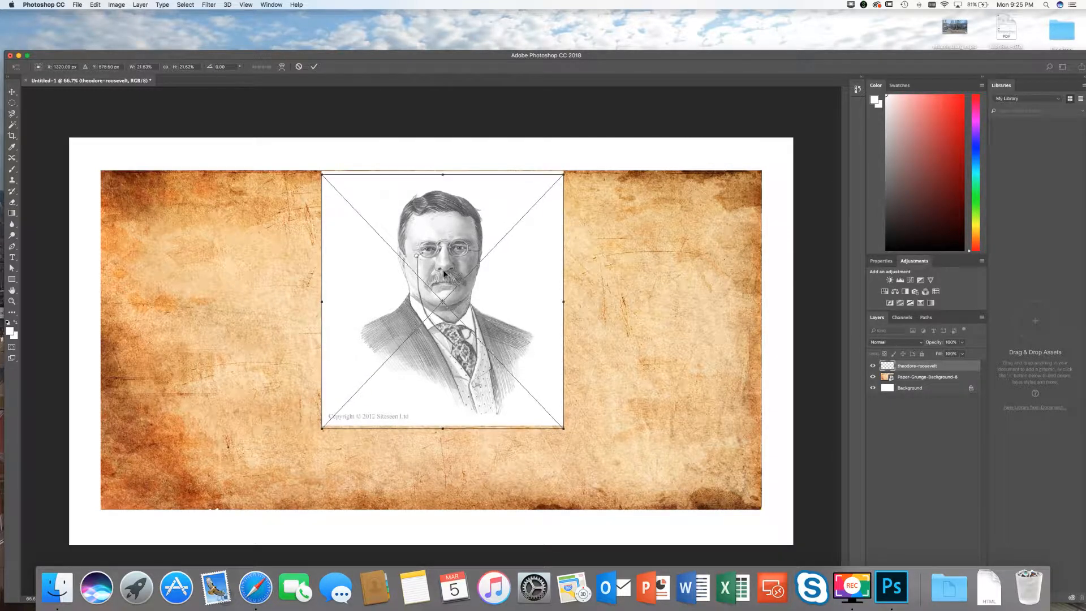
{"action": "key", "text": "Down"}
{"action": "key", "text": "Down"}
{"action": "key", "text": "Down"}
{"action": "key", "text": "Down"}
{"action": "key", "text": "Down"}
{"action": "key", "text": "Down"}
{"action": "key", "text": "Down"}
{"action": "key", "text": "Down"}
{"action": "key", "text": "Down"}
{"action": "key", "text": "Down"}
{"action": "key", "text": "Down"}
{"action": "key", "text": "Down"}
{"action": "key", "text": "Down"}
{"action": "key", "text": "Down"}
{"action": "key", "text": "Down"}
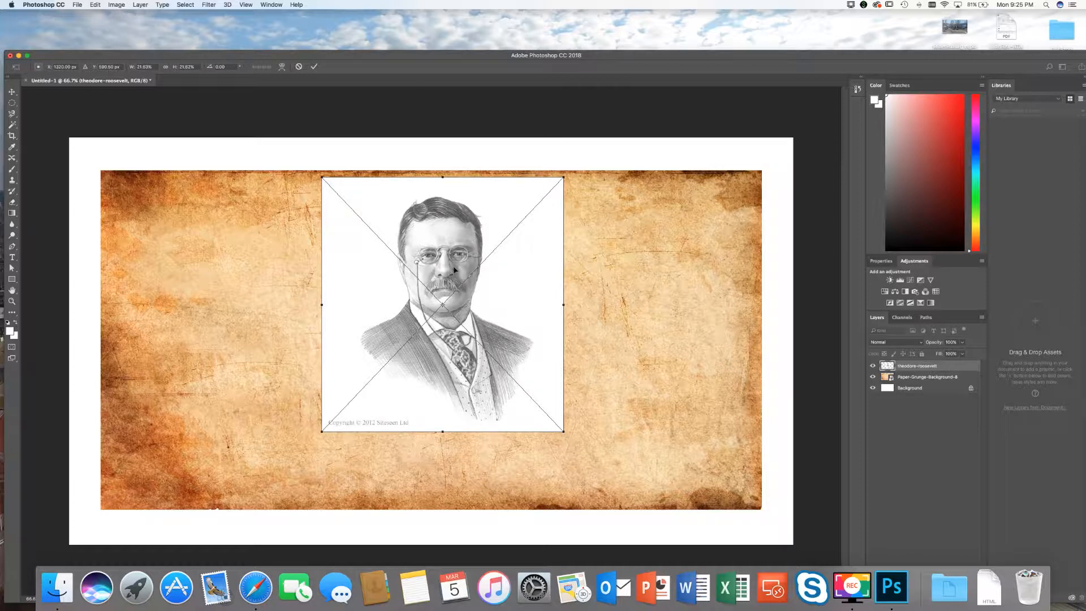
{"action": "left_click", "coordinate": [313, 66]}
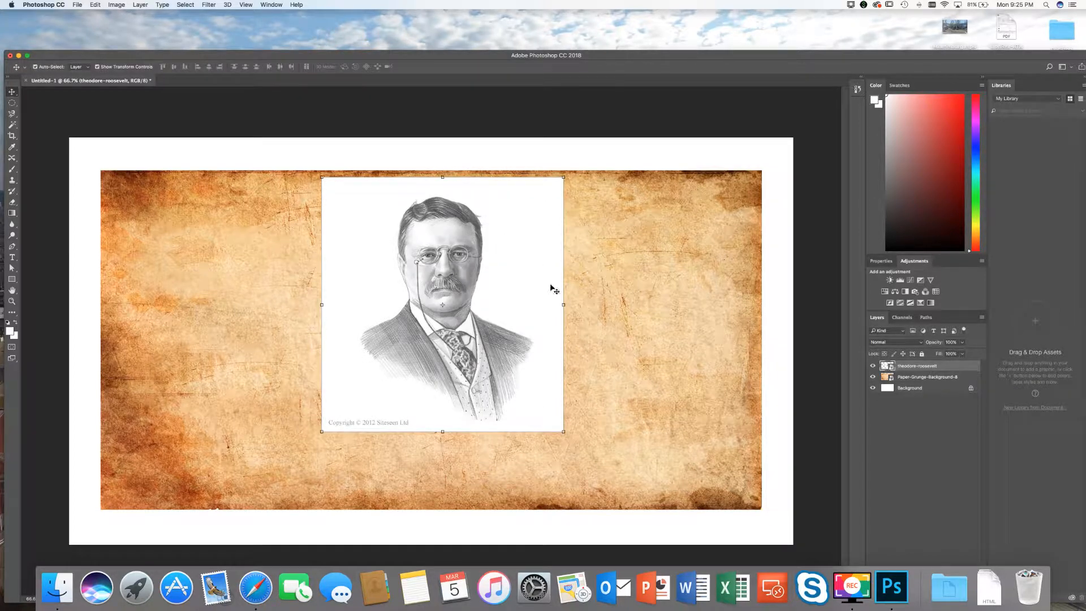
Rasterize the theodore-roosevelt layer and paint over its copyright line in white with the Brush tool
{"action": "right_click", "coordinate": [930, 367]}
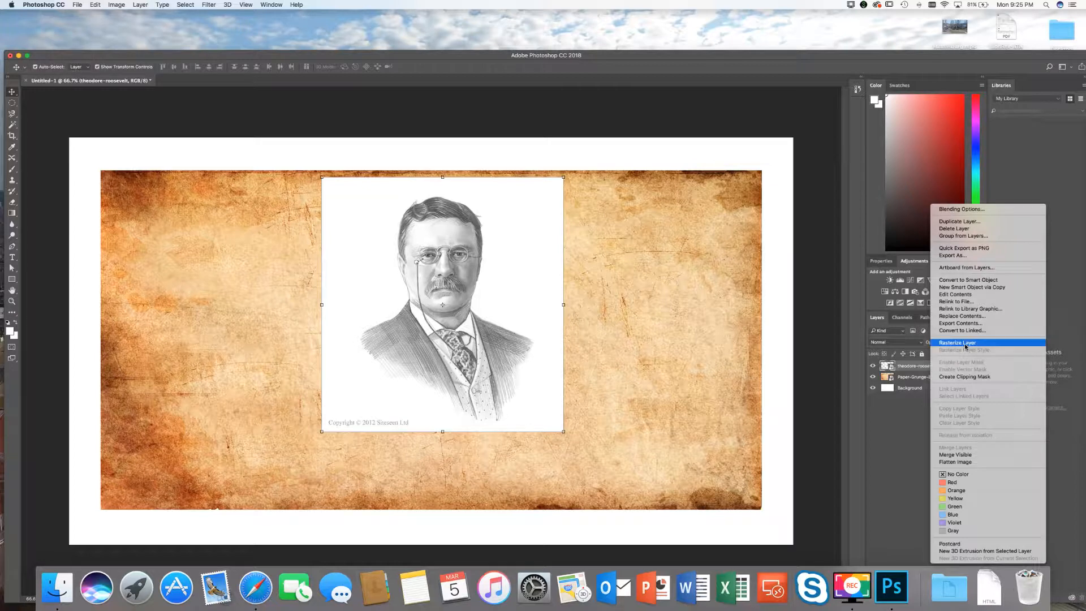
{"action": "left_click", "coordinate": [966, 343]}
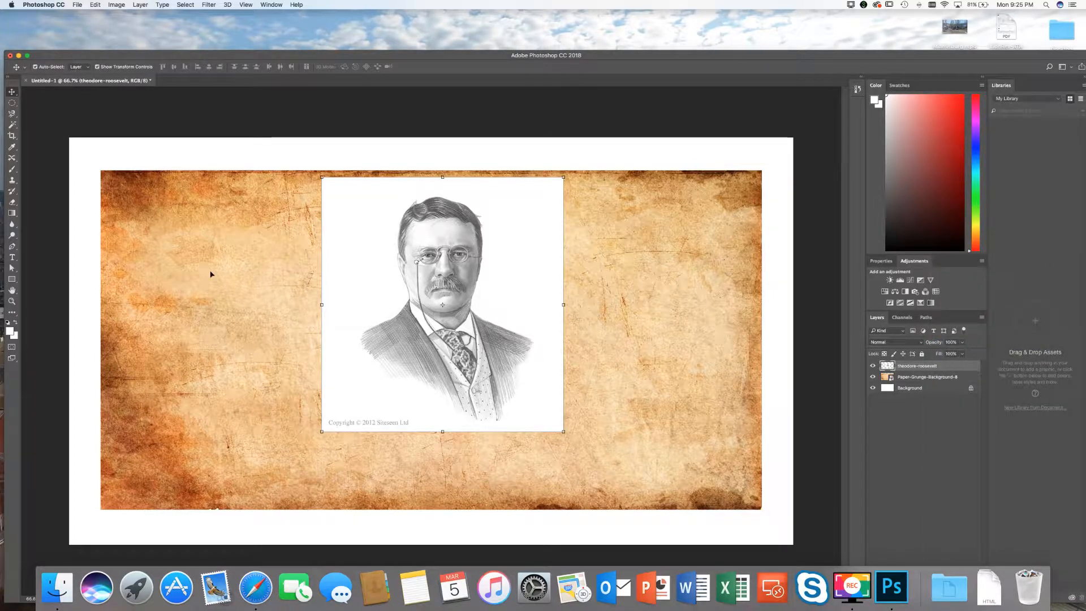
{"action": "left_click", "coordinate": [12, 146]}
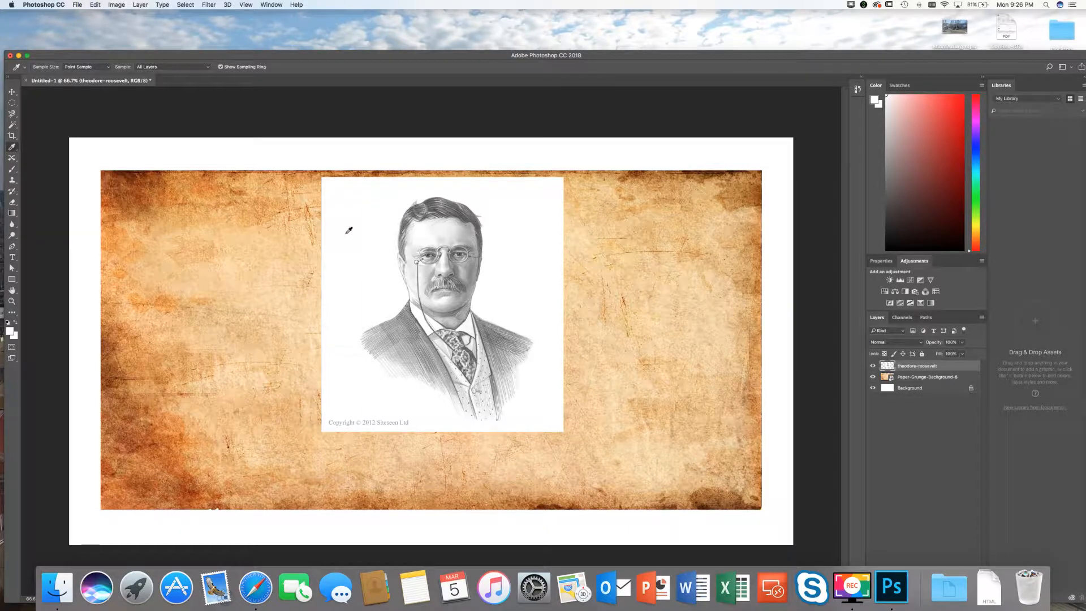
{"action": "left_click", "coordinate": [12, 169]}
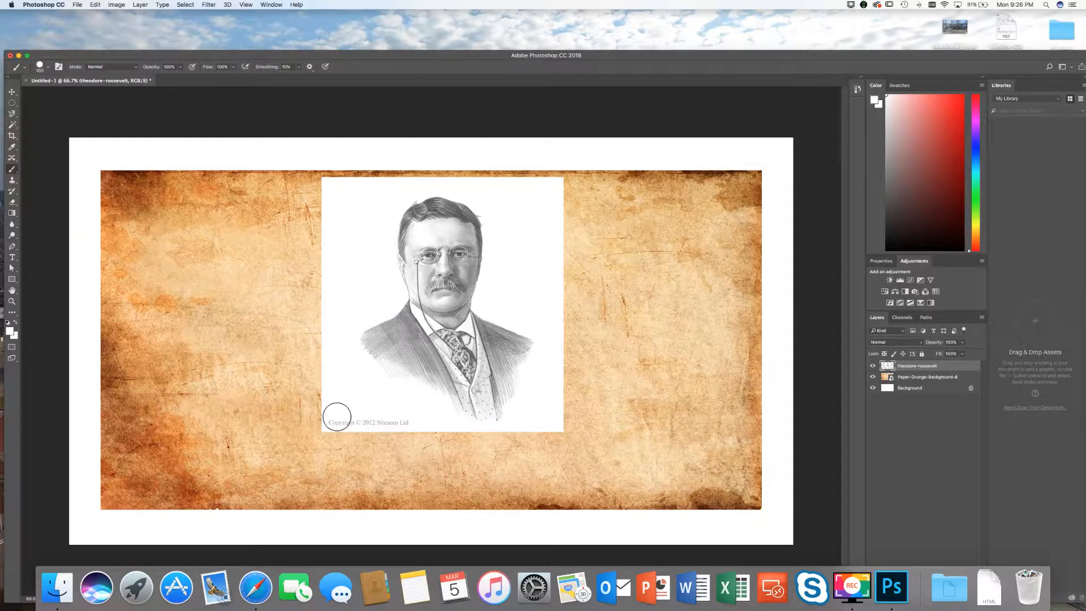
{"action": "left_click_drag", "start_coordinate": [337, 417], "coordinate": [402, 415]}
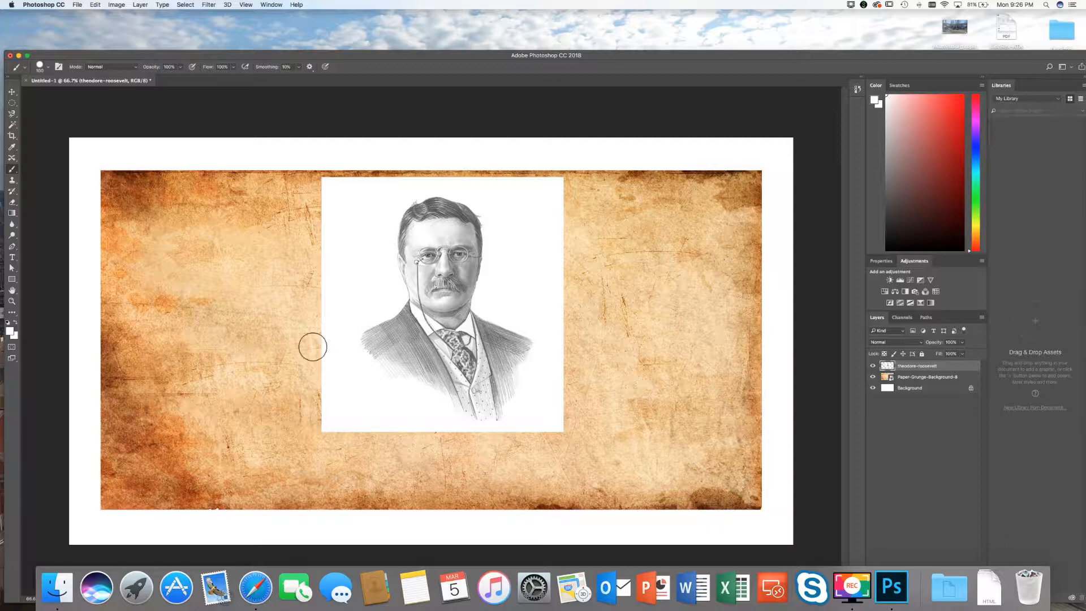
Desaturate the portrait layer and set its blending mode to Multiply
{"action": "left_click", "coordinate": [11, 92]}
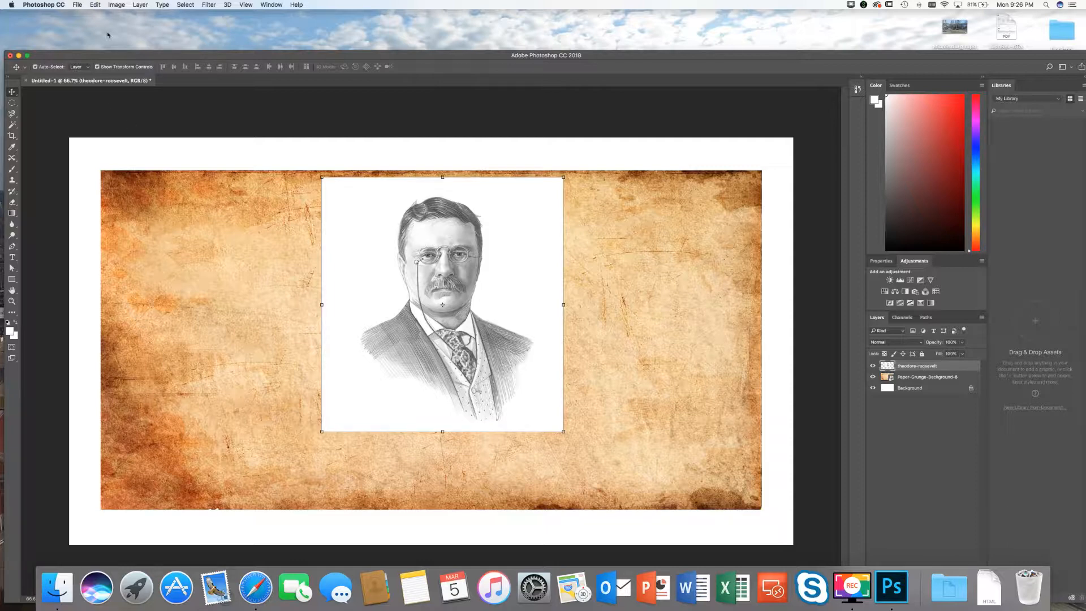
{"action": "left_click", "coordinate": [116, 6]}
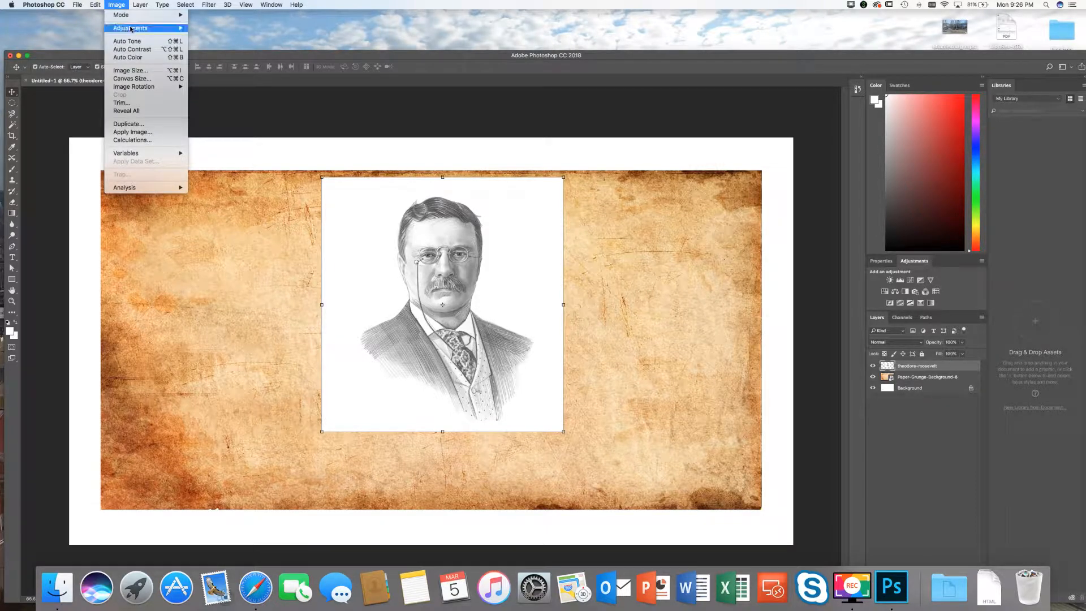
{"action": "mouse_move", "coordinate": [131, 29]}
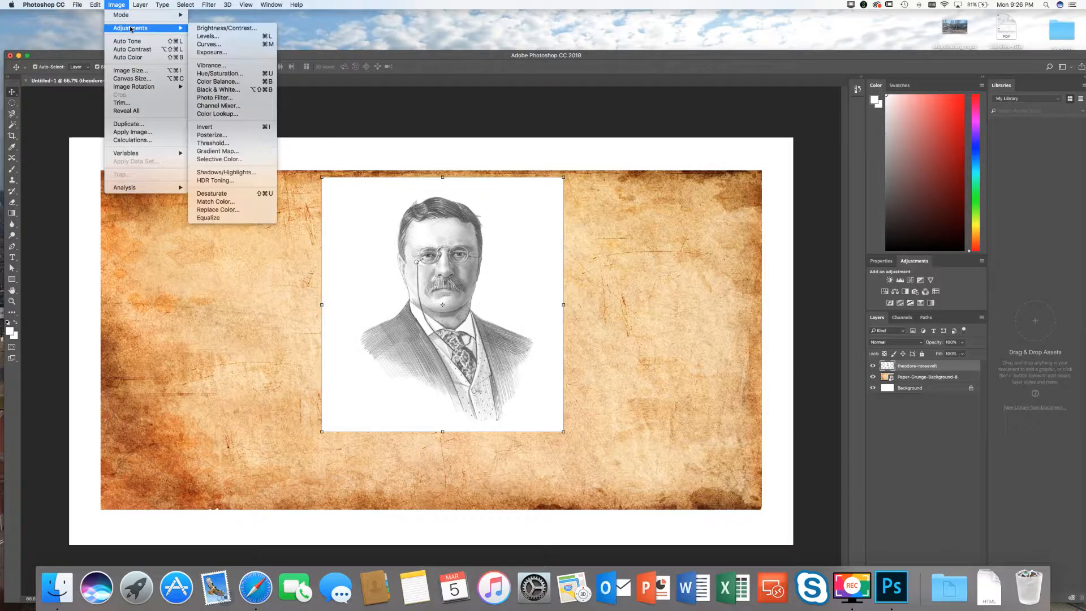
{"action": "left_click", "coordinate": [229, 198]}
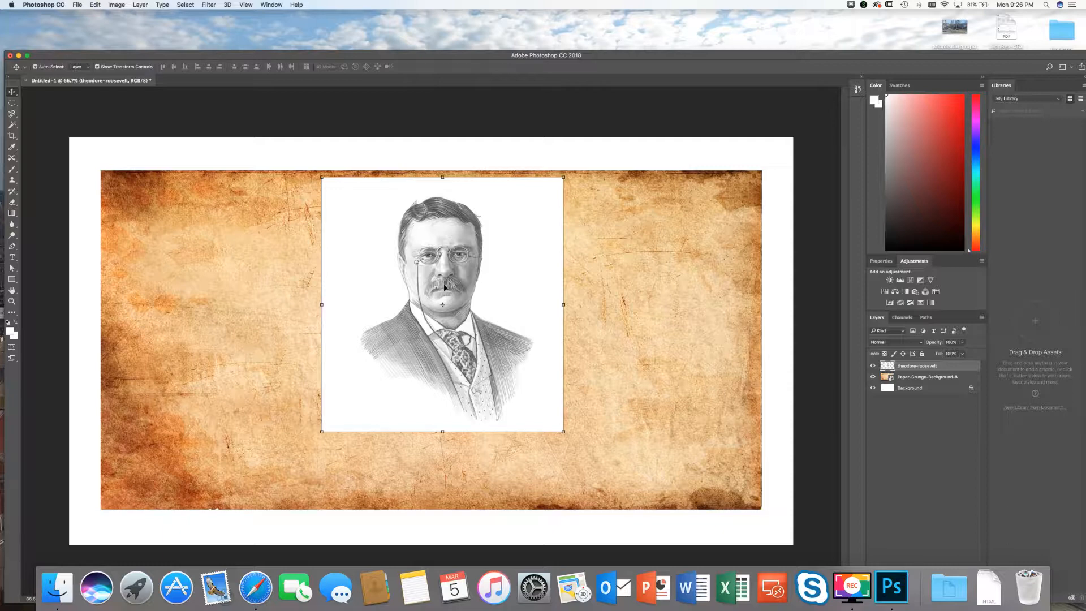
{"action": "left_click", "coordinate": [917, 344]}
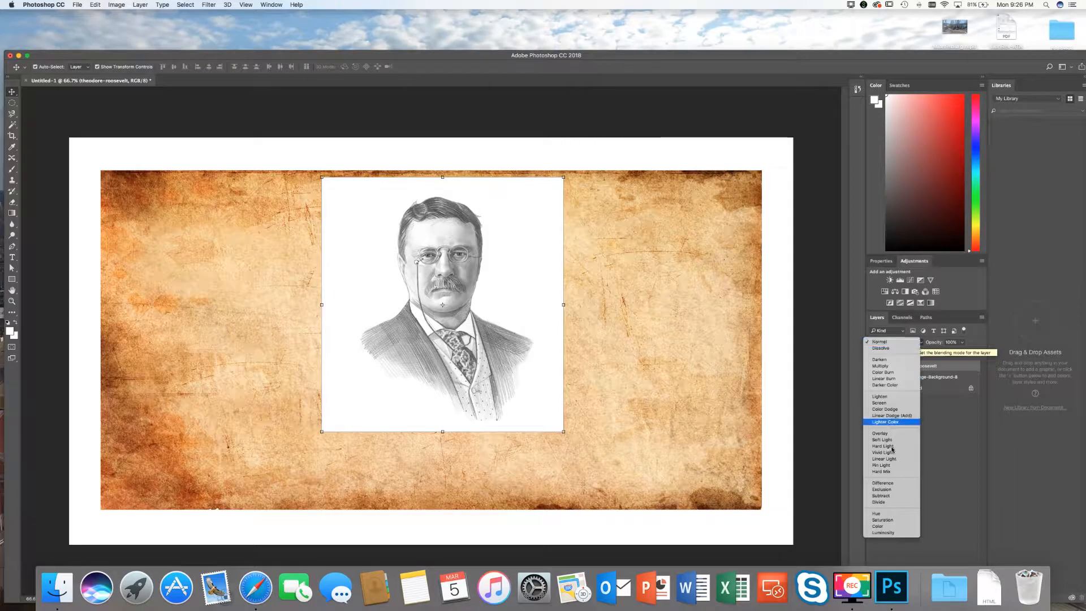
{"action": "left_click", "coordinate": [885, 367]}
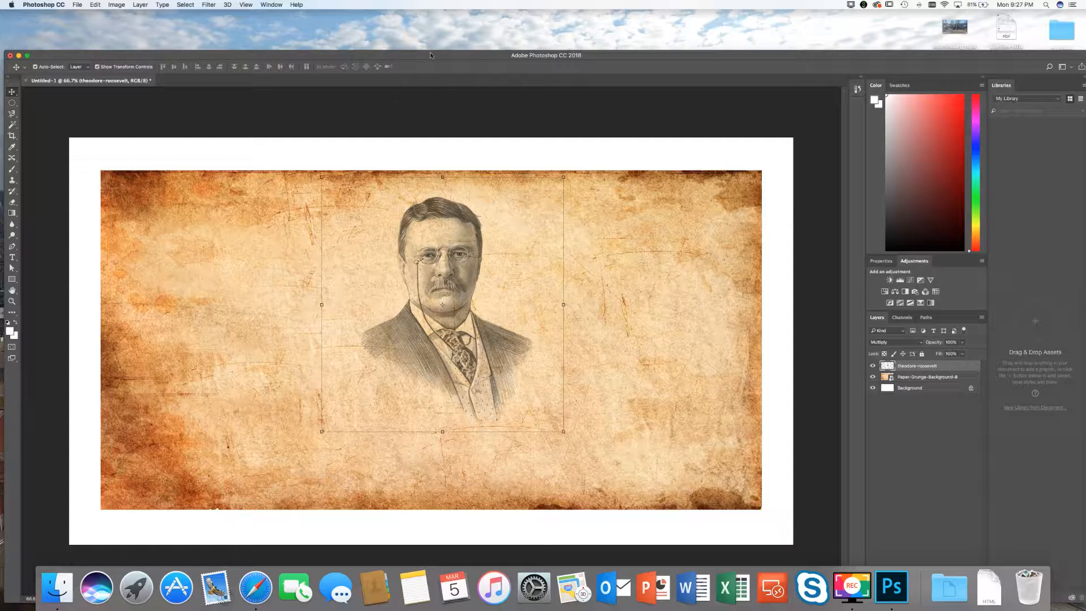
Place the Theodore_Roosevelt_Signature image from the desktop into the document, scale it to about 31%, and commit the placement
{"action": "left_click_drag", "start_coordinate": [430, 53], "coordinate": [419, 133]}
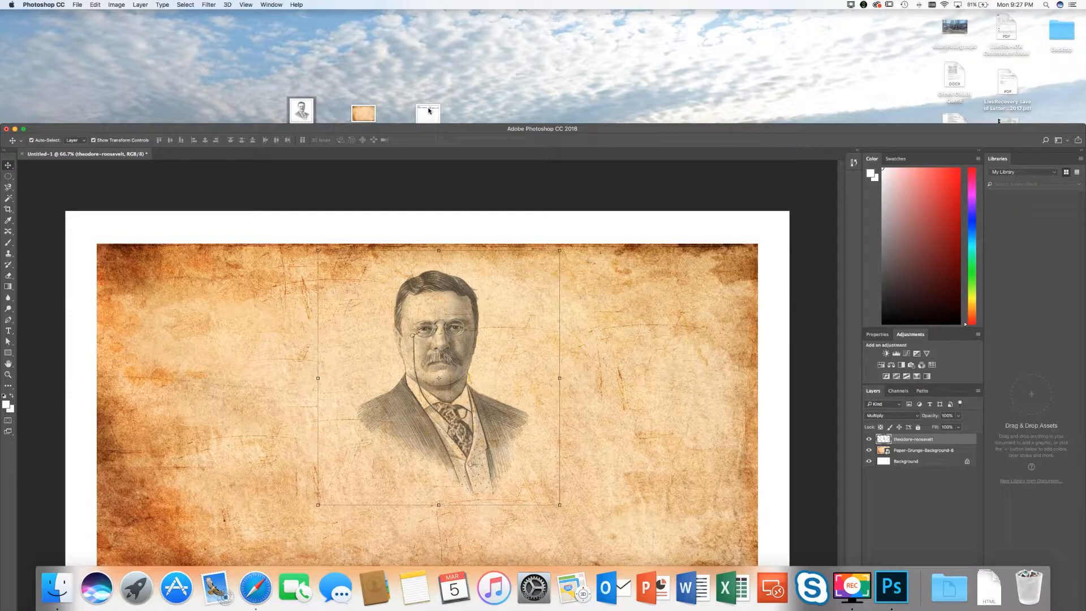
{"action": "mouse_move", "coordinate": [429, 111]}
{"action": "left_mouse_down"}
{"action": "mouse_move", "coordinate": [439, 415]}
{"action": "mouse_move", "coordinate": [474, 469]}
{"action": "mouse_move", "coordinate": [426, 529]}
{"action": "left_mouse_up"}
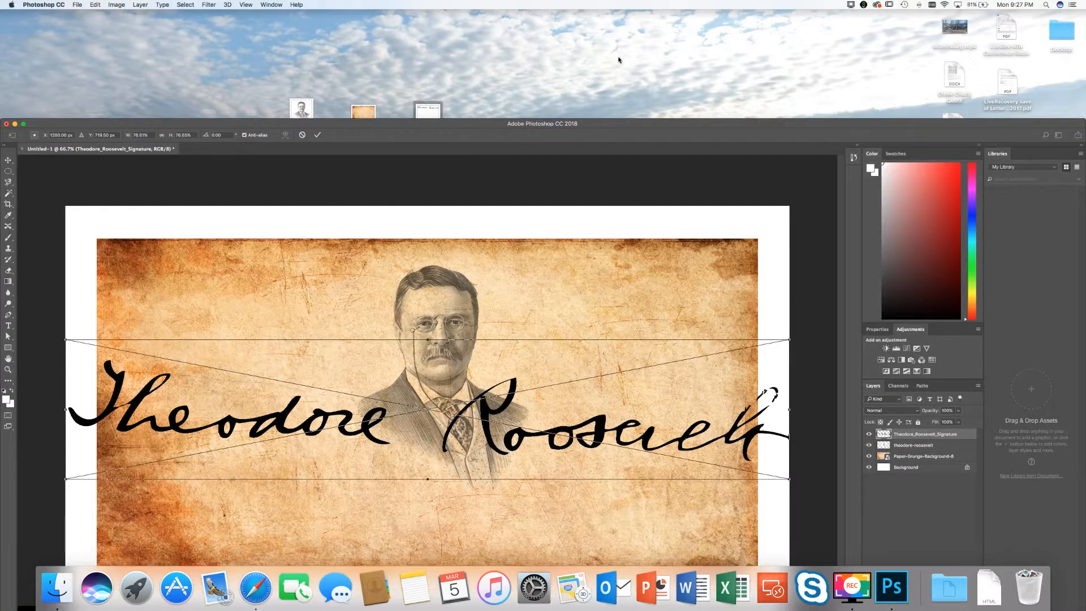
{"action": "left_click_drag", "start_coordinate": [614, 128], "coordinate": [617, 29]}
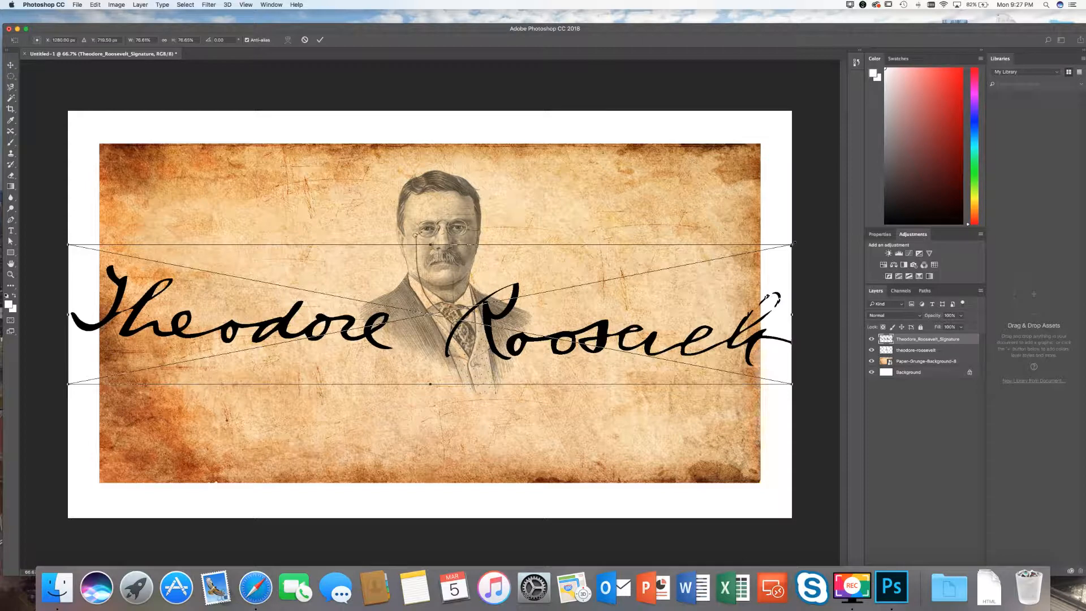
{"action": "mouse_move", "coordinate": [768, 250]}
{"action": "left_mouse_down"}
{"action": "mouse_move", "coordinate": [593, 298]}
{"action": "mouse_move", "coordinate": [442, 310]}
{"action": "mouse_move", "coordinate": [397, 339]}
{"action": "mouse_move", "coordinate": [364, 342]}
{"action": "left_mouse_up"}
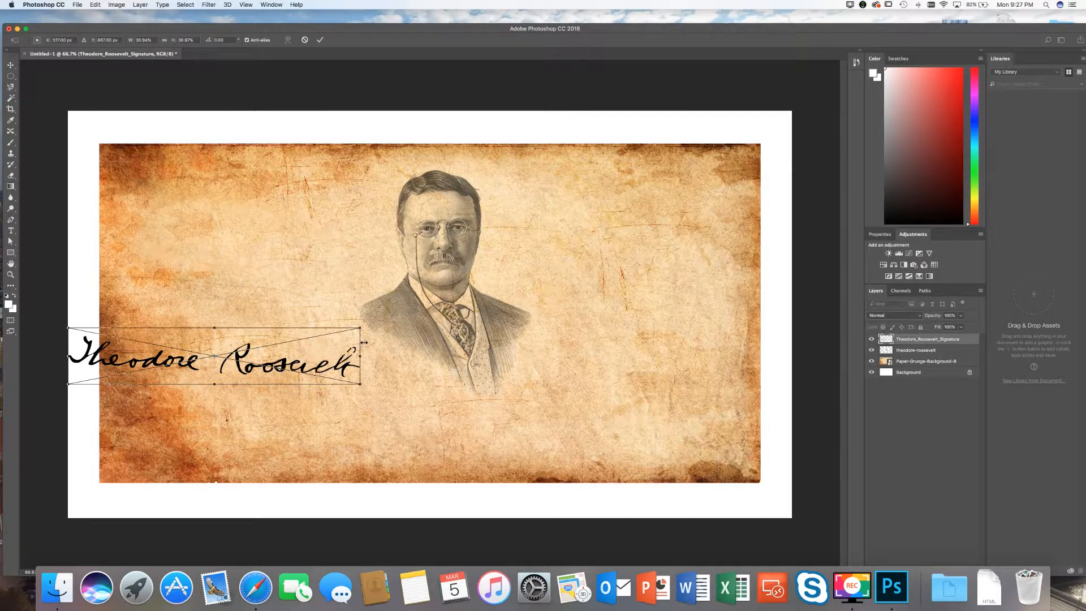
{"action": "left_click", "coordinate": [319, 40]}
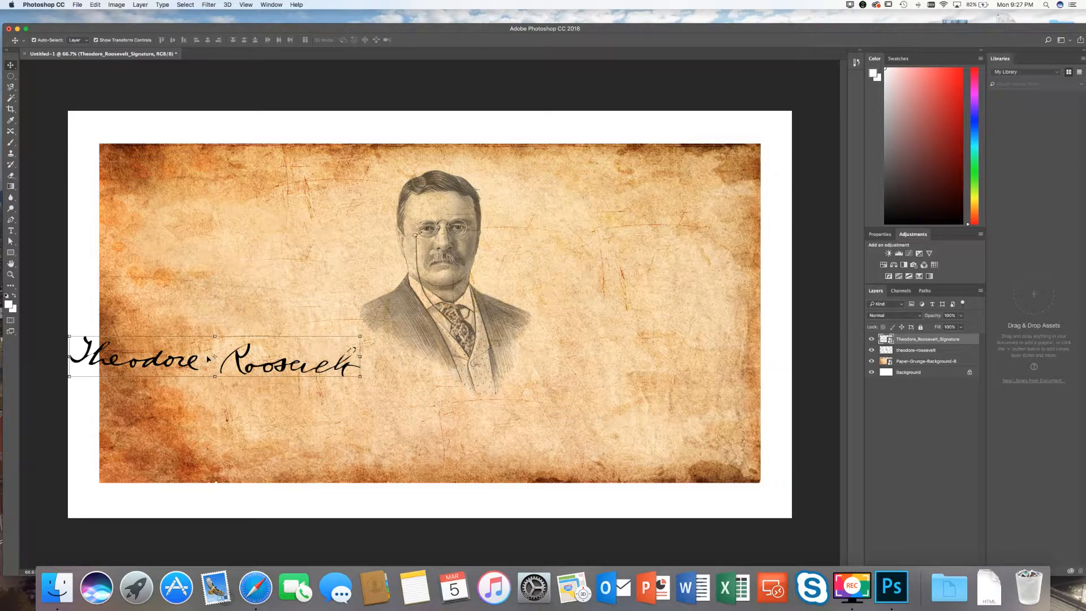
Move the signature so it is centred horizontally on the paper just below the portrait
{"action": "left_click_drag", "start_coordinate": [209, 358], "coordinate": [326, 402]}
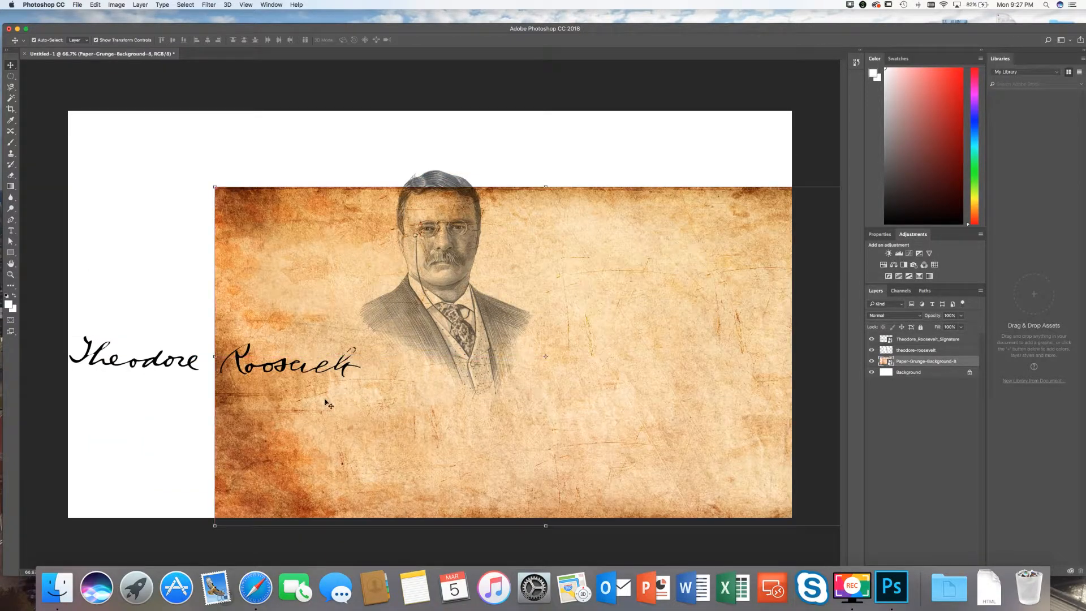
{"action": "key", "text": "super+z"}
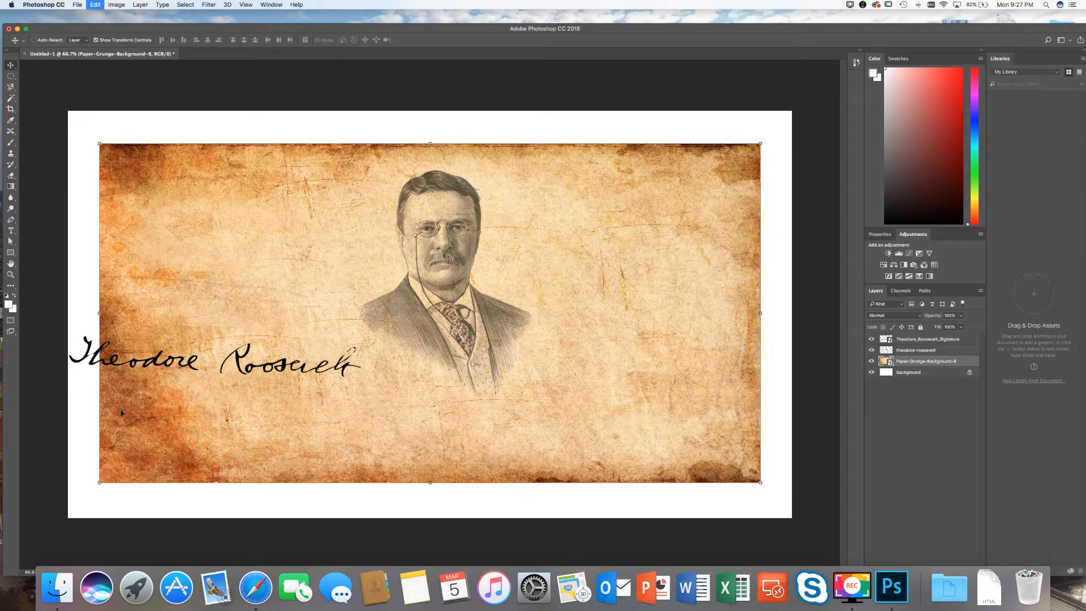
{"action": "left_click", "coordinate": [90, 358]}
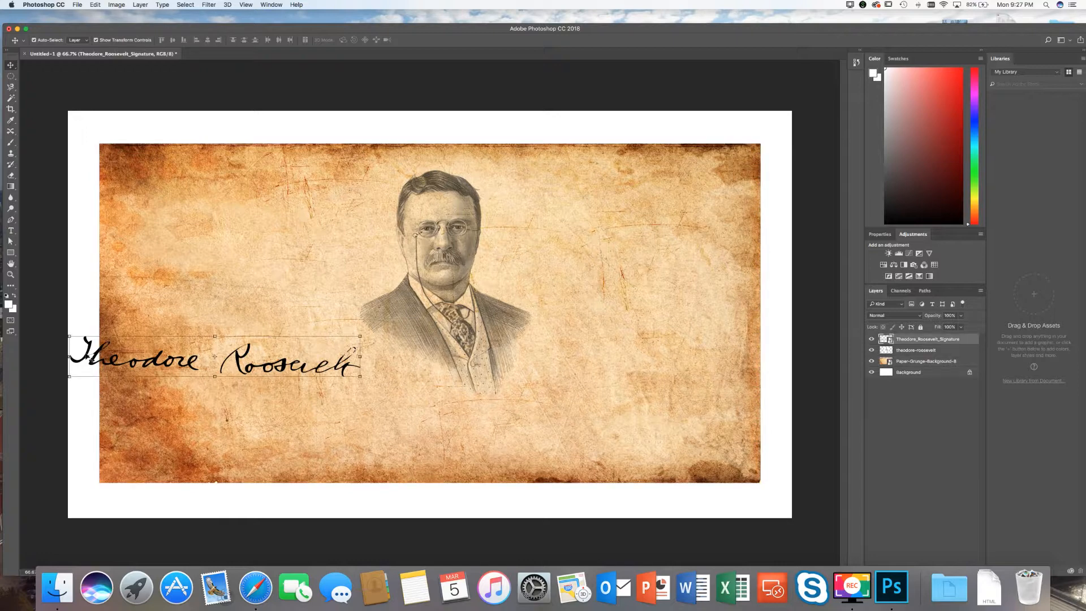
{"action": "mouse_move", "coordinate": [99, 357]}
{"action": "left_mouse_down"}
{"action": "mouse_move", "coordinate": [265, 381]}
{"action": "mouse_move", "coordinate": [302, 405]}
{"action": "left_mouse_up"}
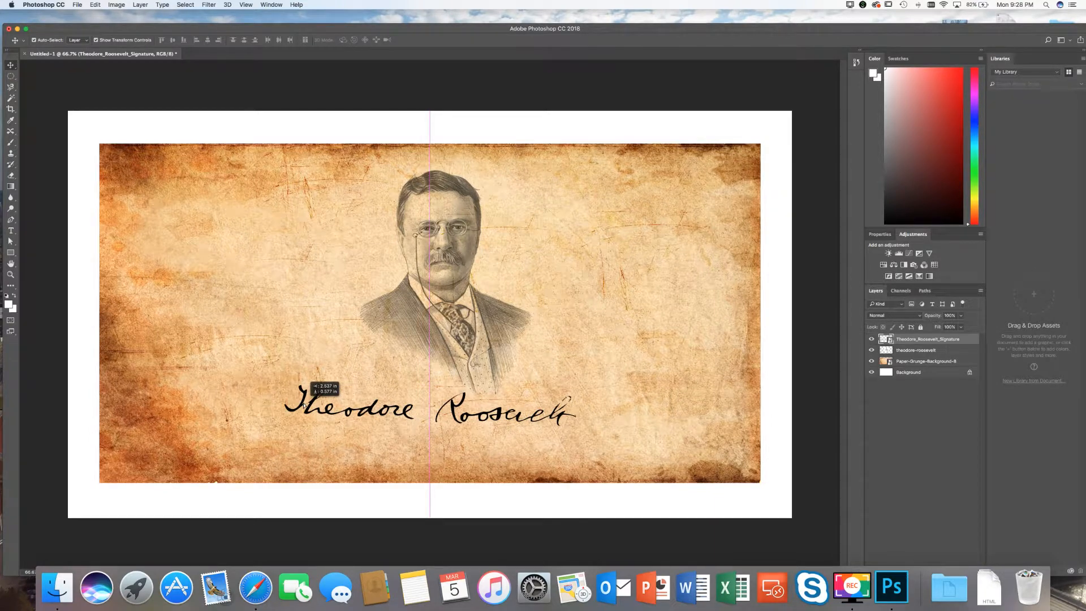
{"action": "left_click_drag", "start_coordinate": [303, 405], "coordinate": [303, 410]}
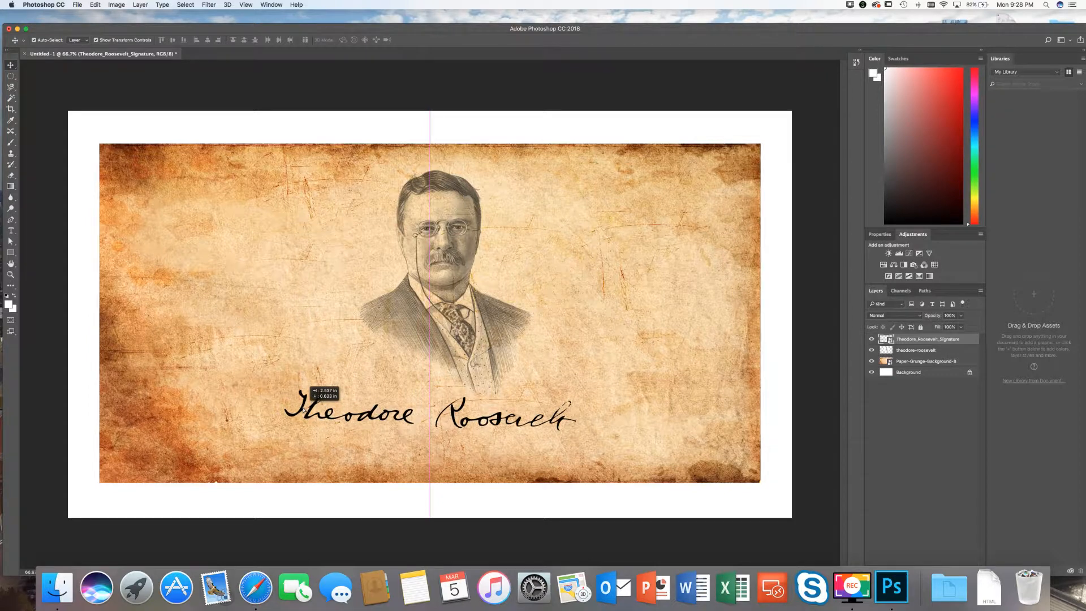
{"action": "left_click_drag", "start_coordinate": [304, 408], "coordinate": [304, 413]}
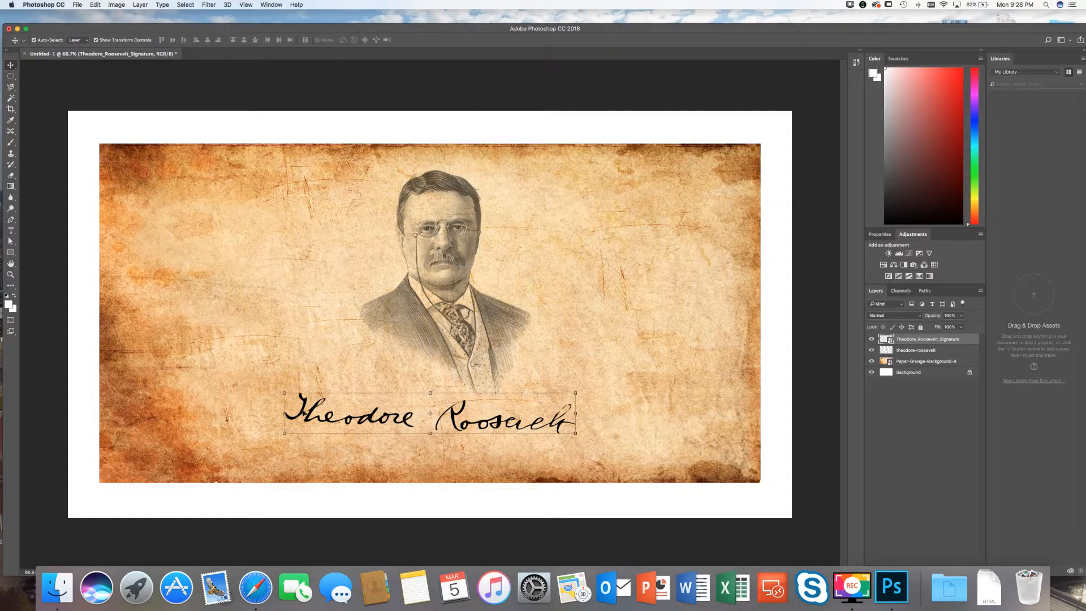
{"action": "left_click", "coordinate": [753, 96]}
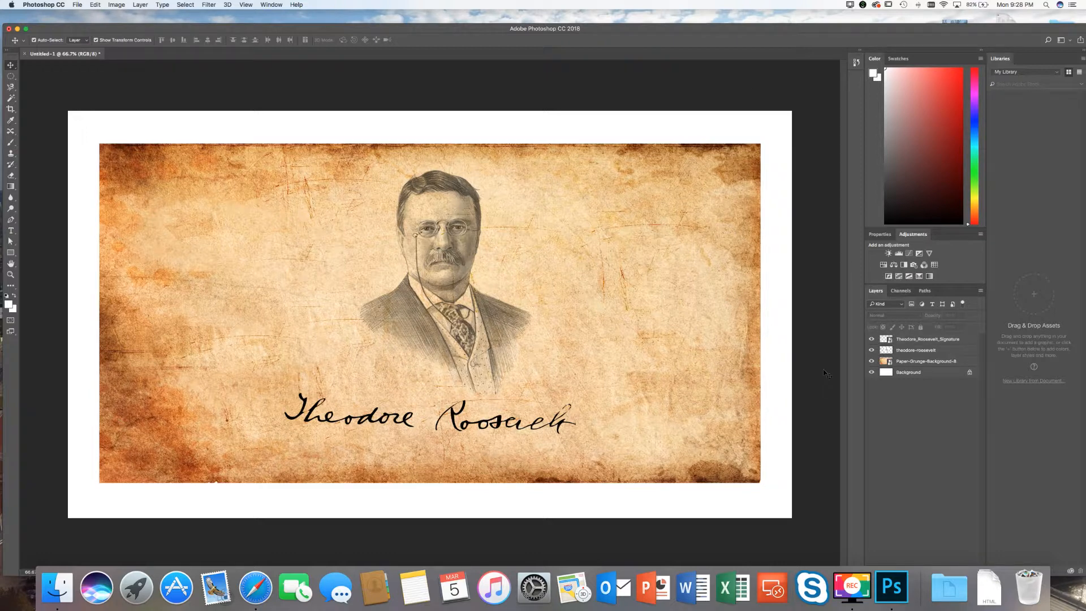
Unlock the Background layer and add a linear black-to-white gradient fill layer directly above it
{"action": "left_click", "coordinate": [969, 373]}
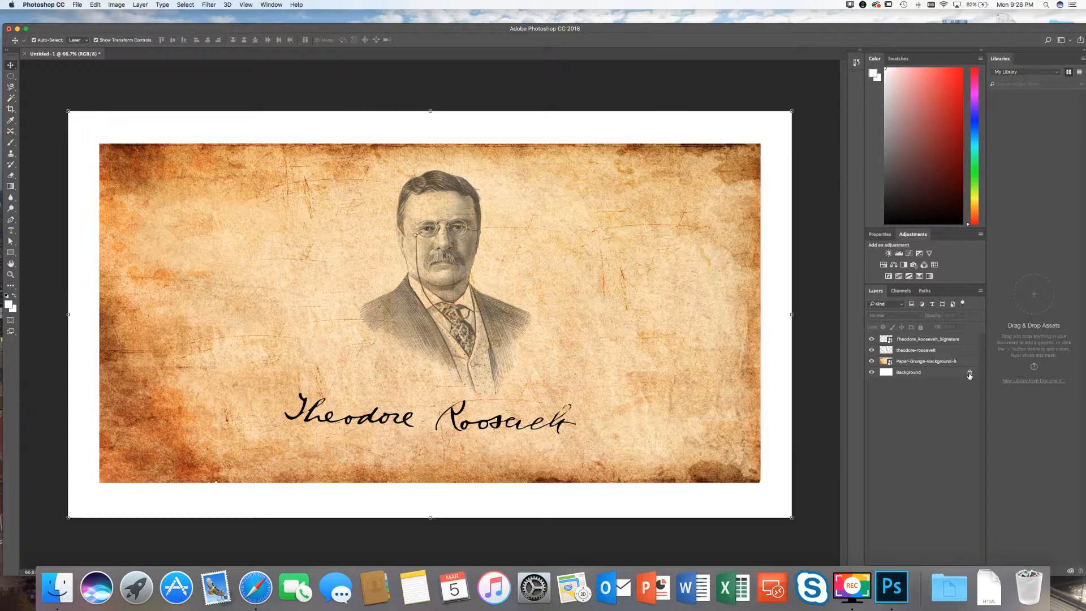
{"action": "left_click", "coordinate": [969, 373]}
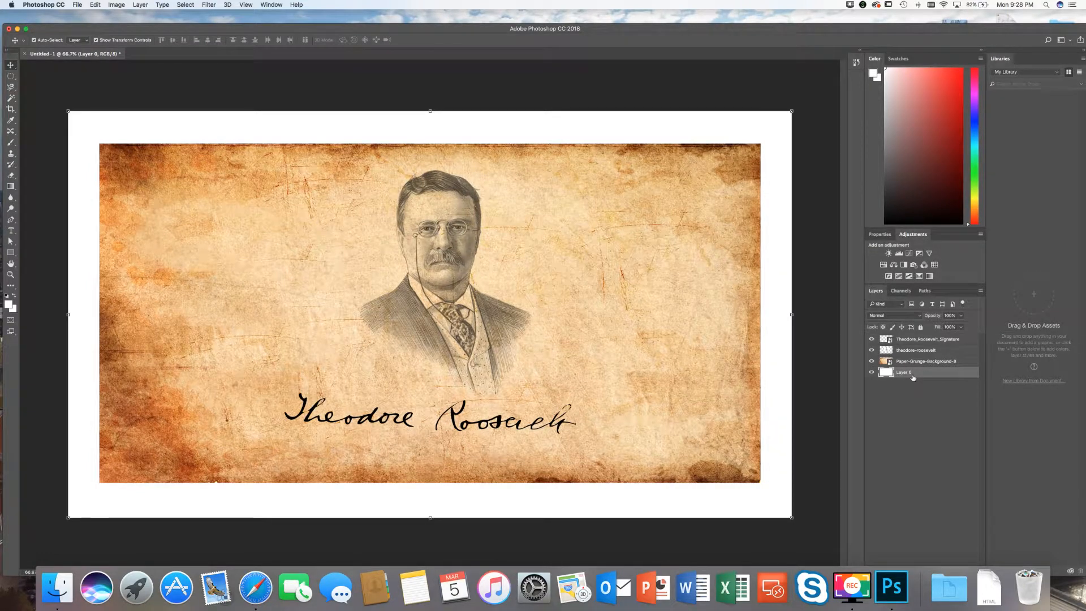
{"action": "left_click", "coordinate": [140, 5]}
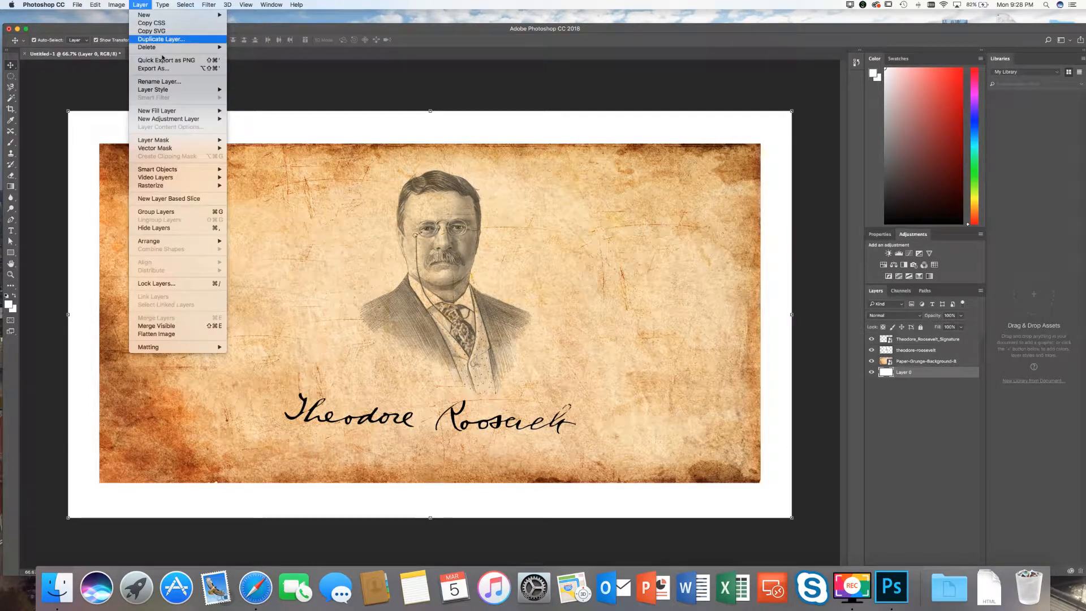
{"action": "mouse_move", "coordinate": [183, 113]}
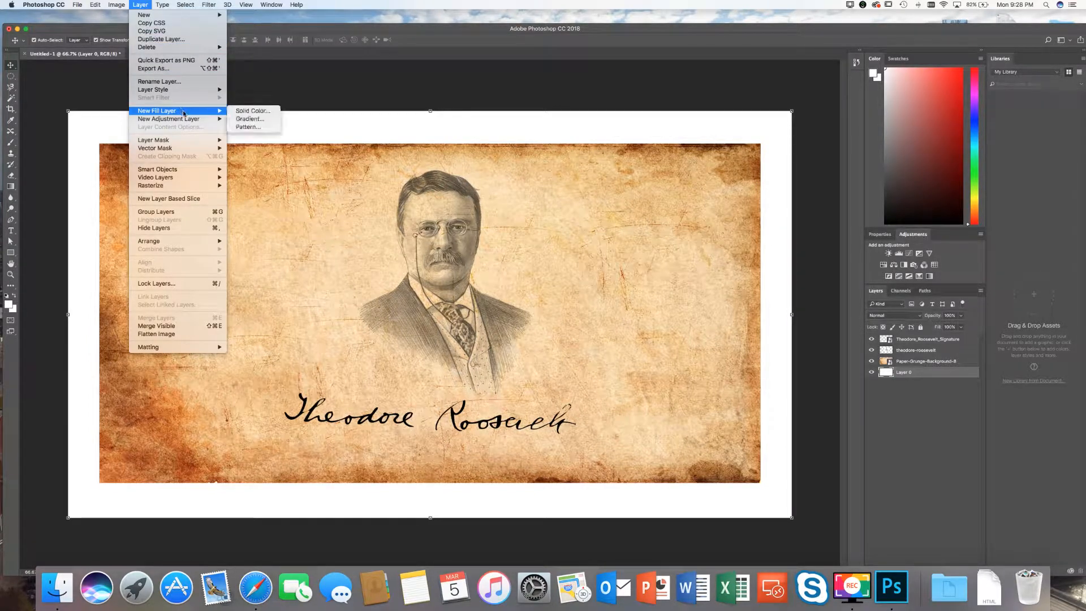
{"action": "left_click", "coordinate": [248, 120]}
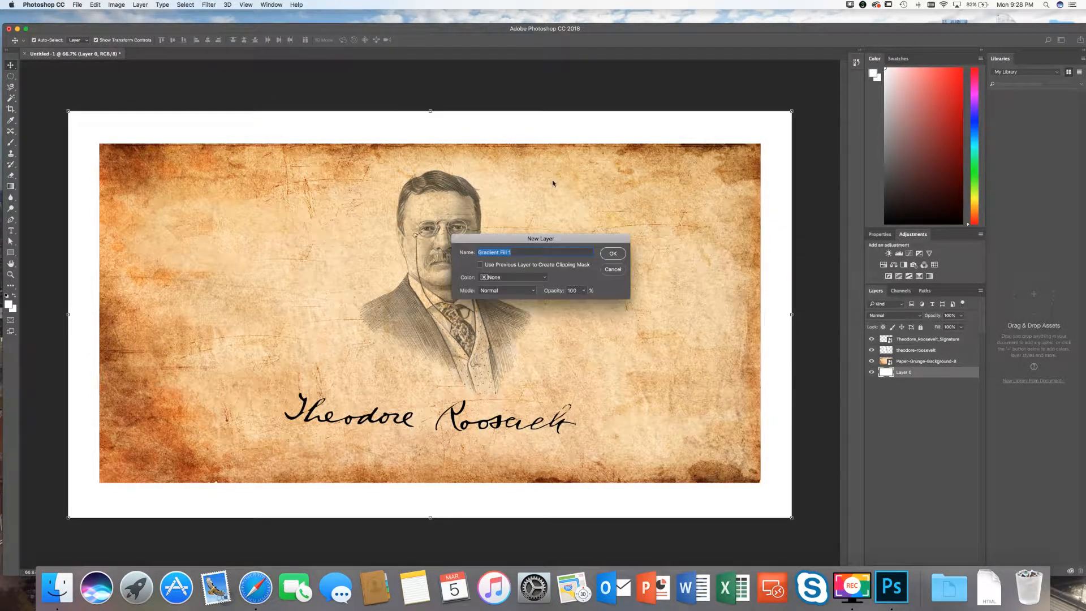
{"action": "left_click", "coordinate": [612, 253]}
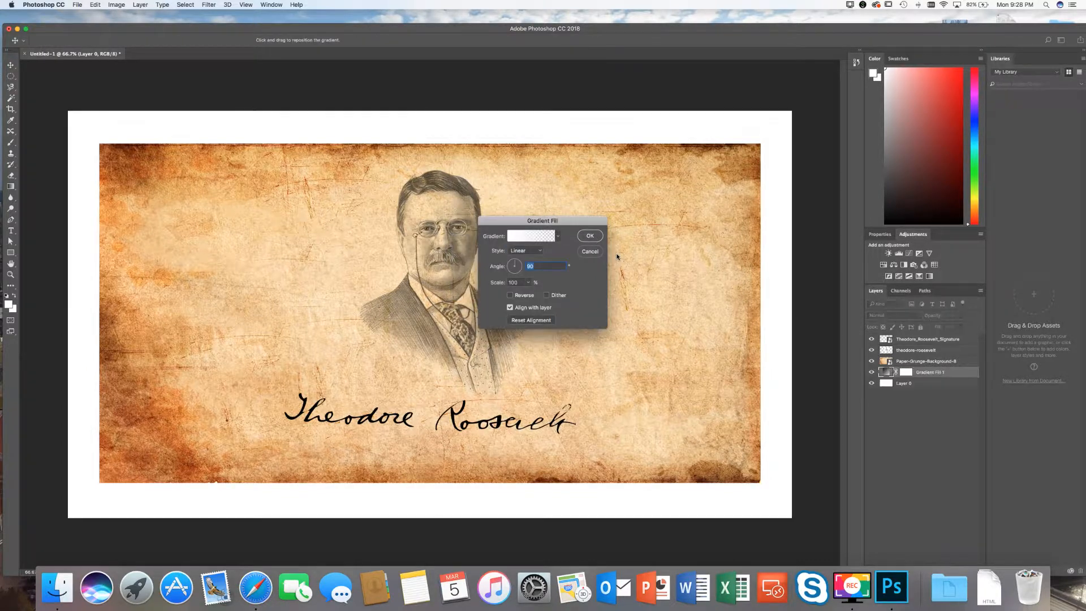
{"action": "left_click", "coordinate": [559, 238]}
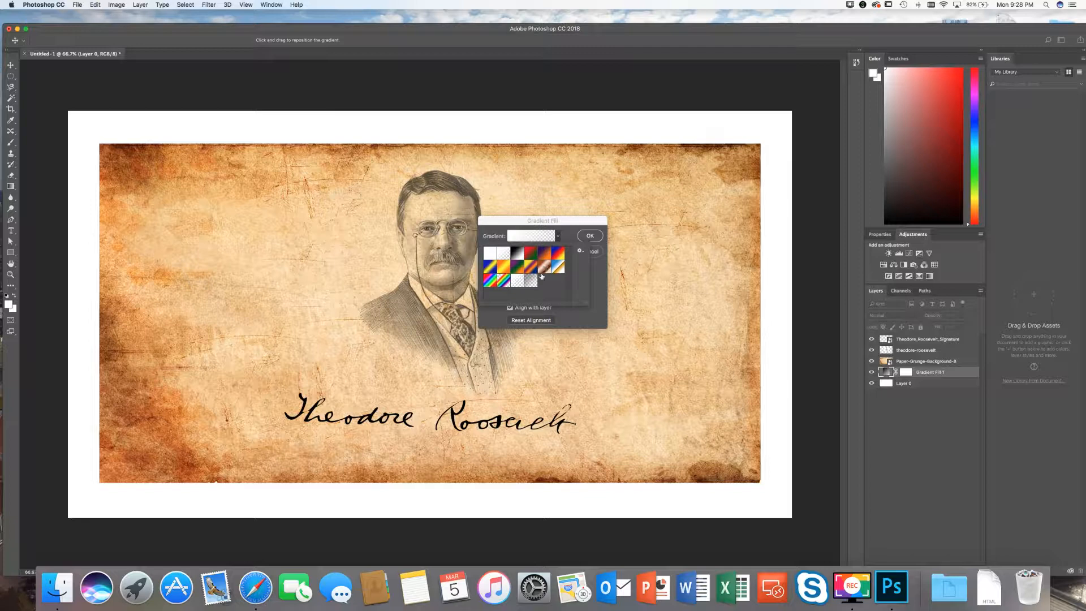
{"action": "left_click", "coordinate": [520, 253]}
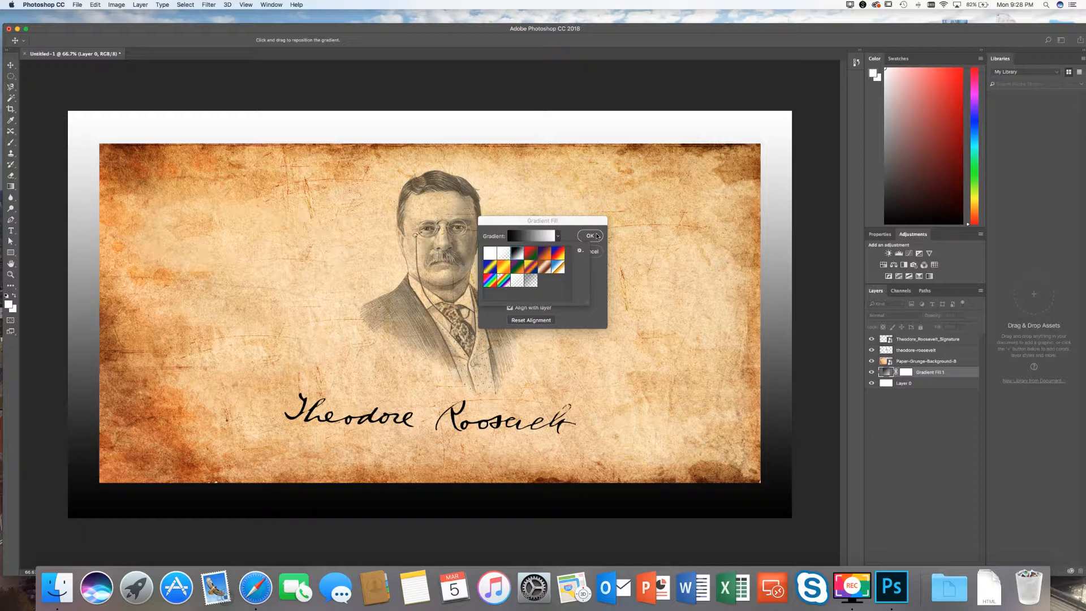
{"action": "left_click", "coordinate": [564, 231]}
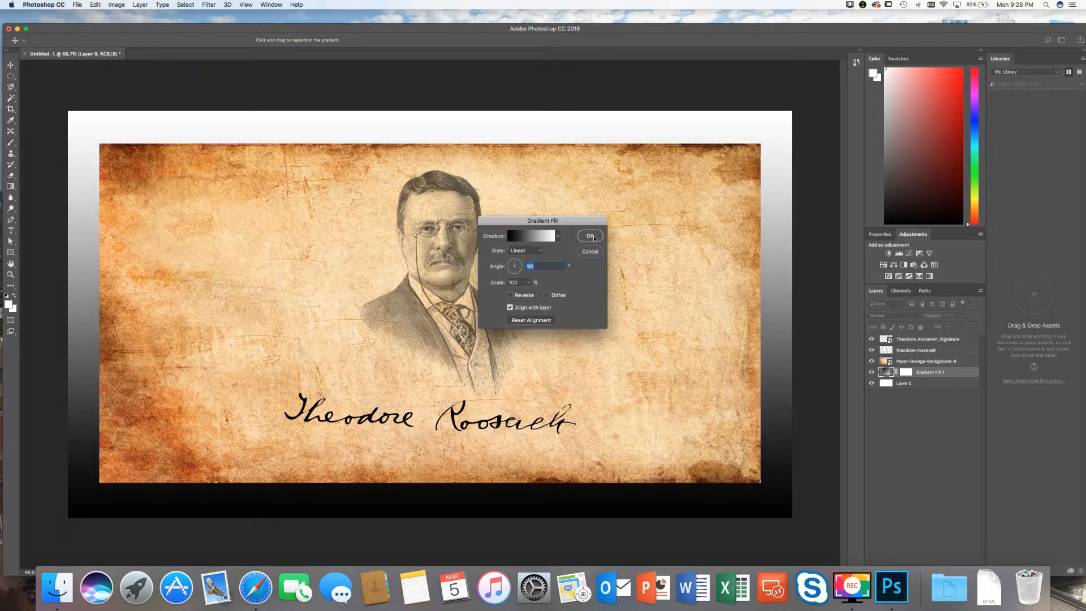
{"action": "left_click", "coordinate": [589, 236]}
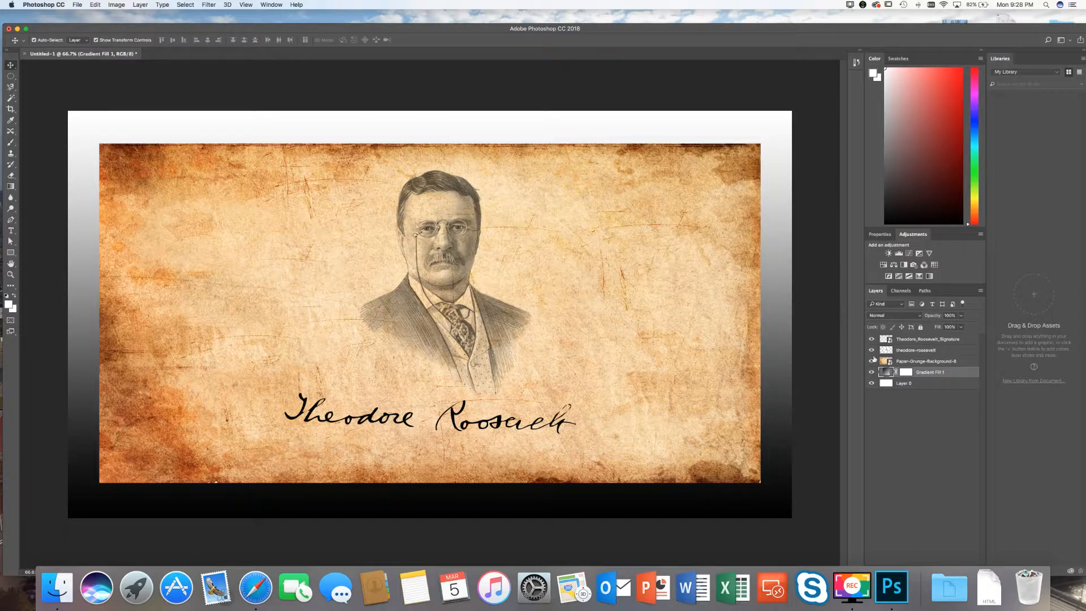
Add two Drop Shadow effects to the Paper-Grunge-Background layer through its blending options
{"action": "left_click", "coordinate": [906, 361]}
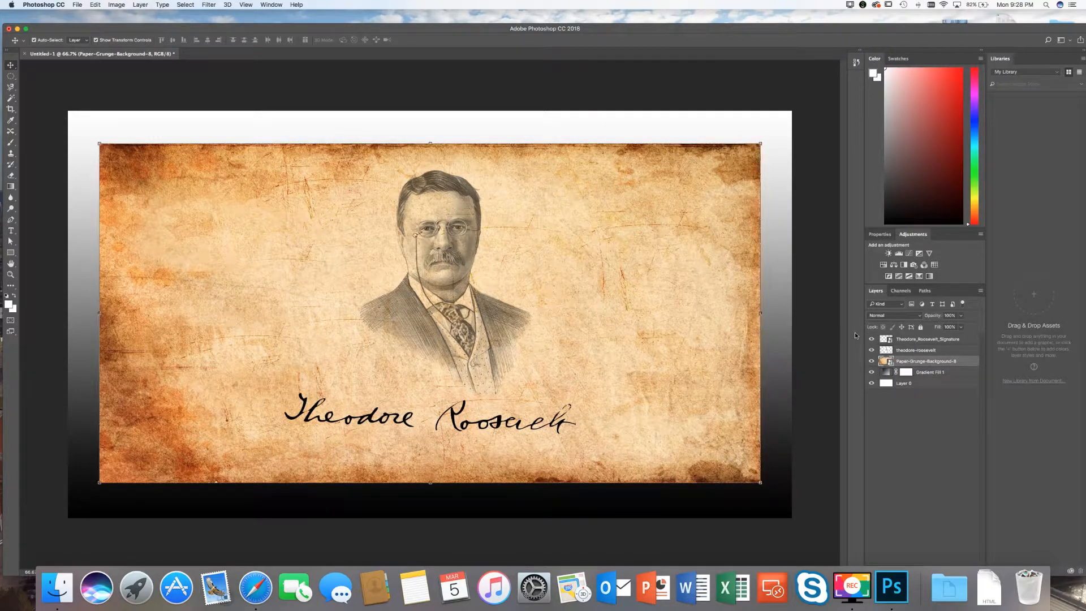
{"action": "right_click", "coordinate": [933, 363]}
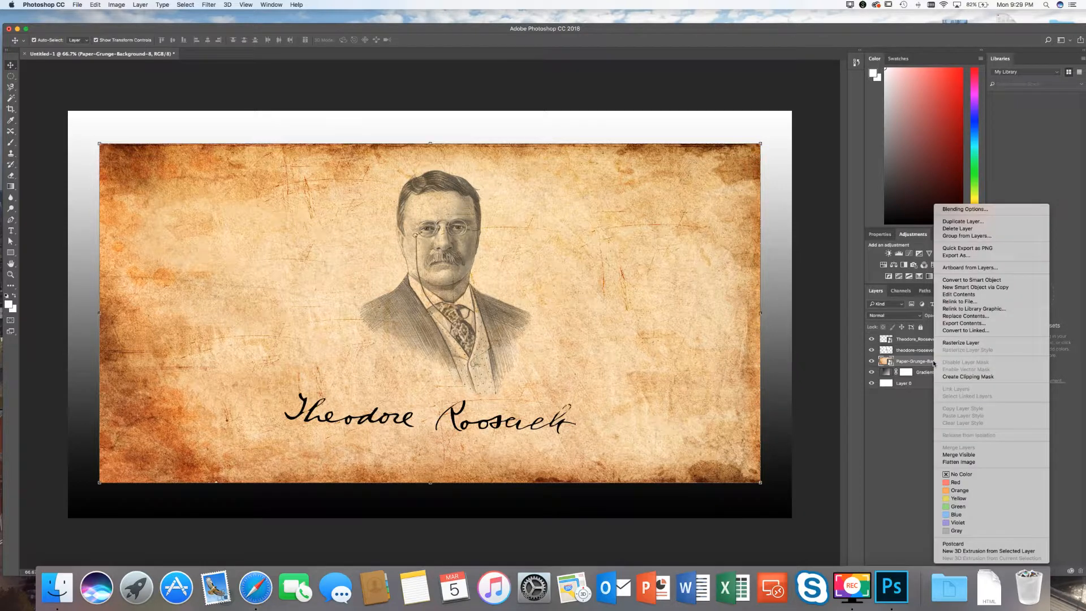
{"action": "left_click", "coordinate": [957, 209]}
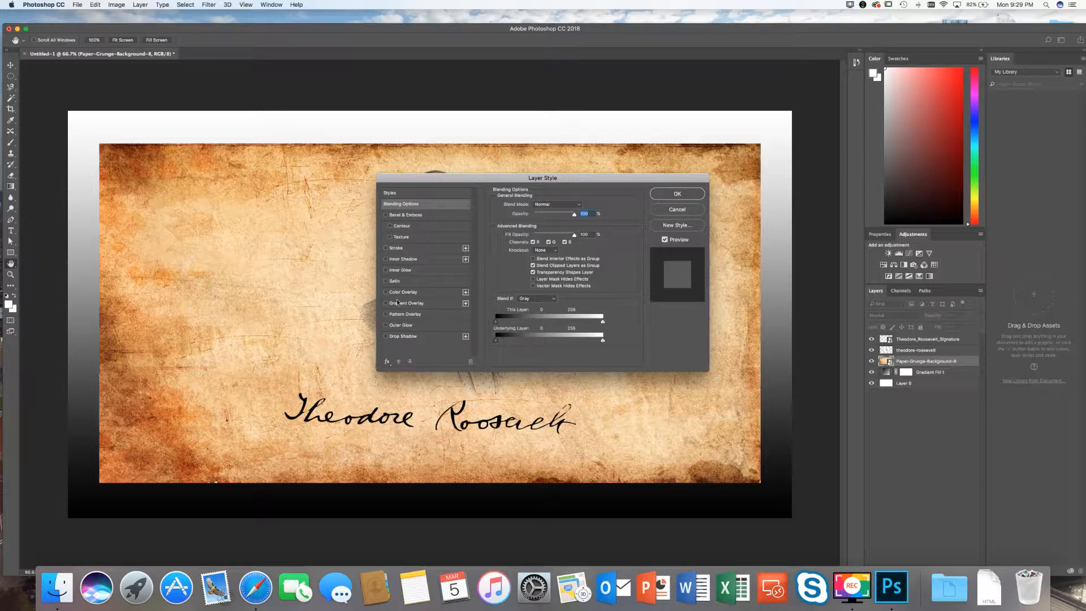
{"action": "left_click", "coordinate": [386, 337]}
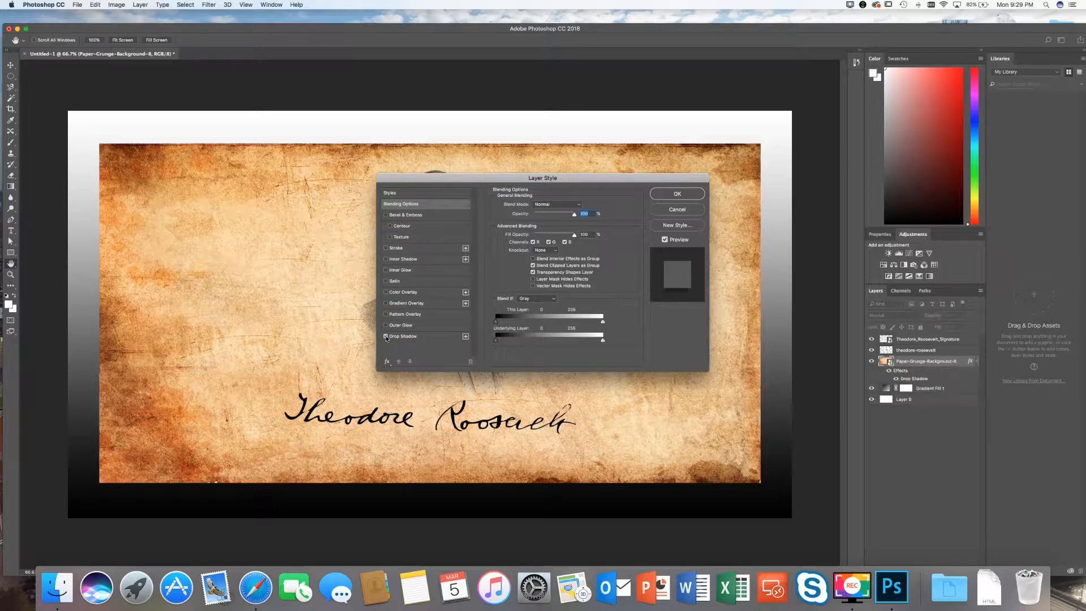
{"action": "left_click", "coordinate": [465, 337]}
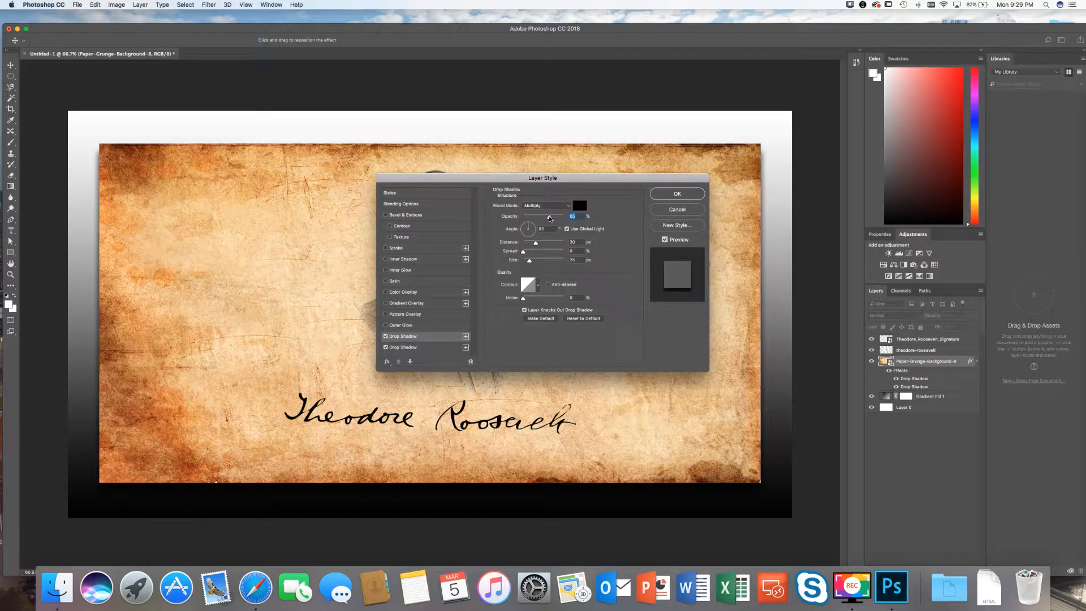
Raise the lower drop shadow's opacity to about 75% and increase its distance, trying Inner Glow and Inner Shadow alongside
{"action": "left_click", "coordinate": [413, 349]}
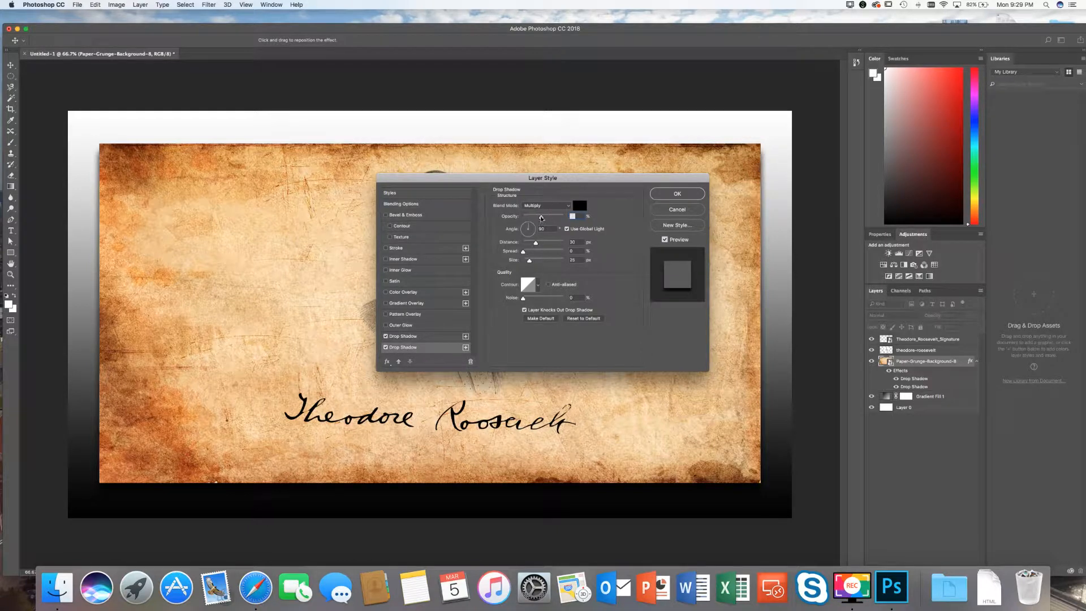
{"action": "left_click_drag", "start_coordinate": [541, 219], "coordinate": [546, 220]}
{"action": "key", "text": "Tab"}
{"action": "left_click", "coordinate": [386, 270]}
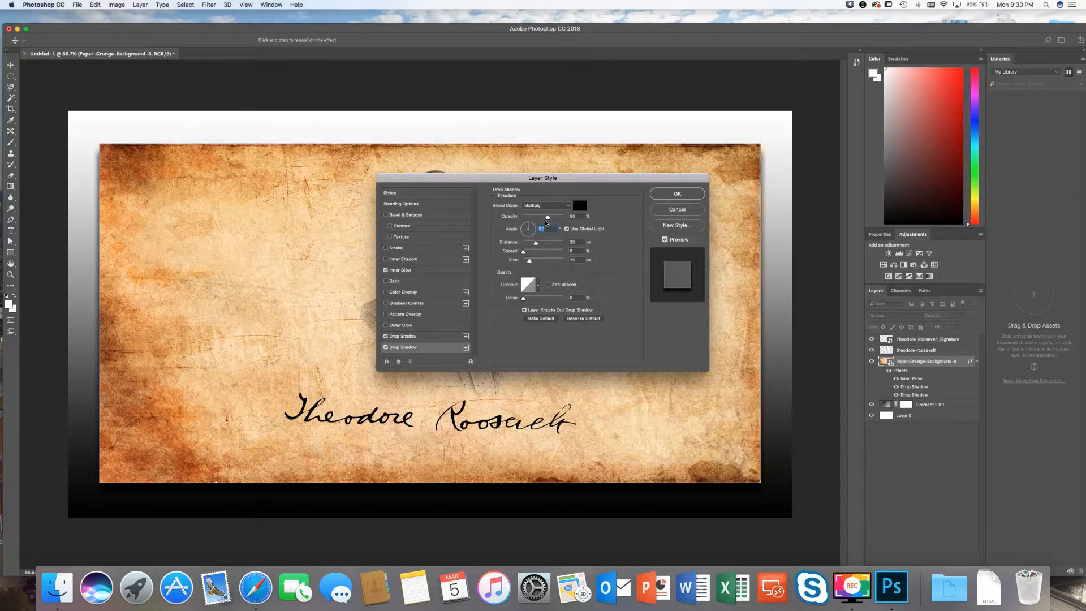
{"action": "left_click_drag", "start_coordinate": [547, 219], "coordinate": [552, 221]}
{"action": "left_click", "coordinate": [386, 260]}
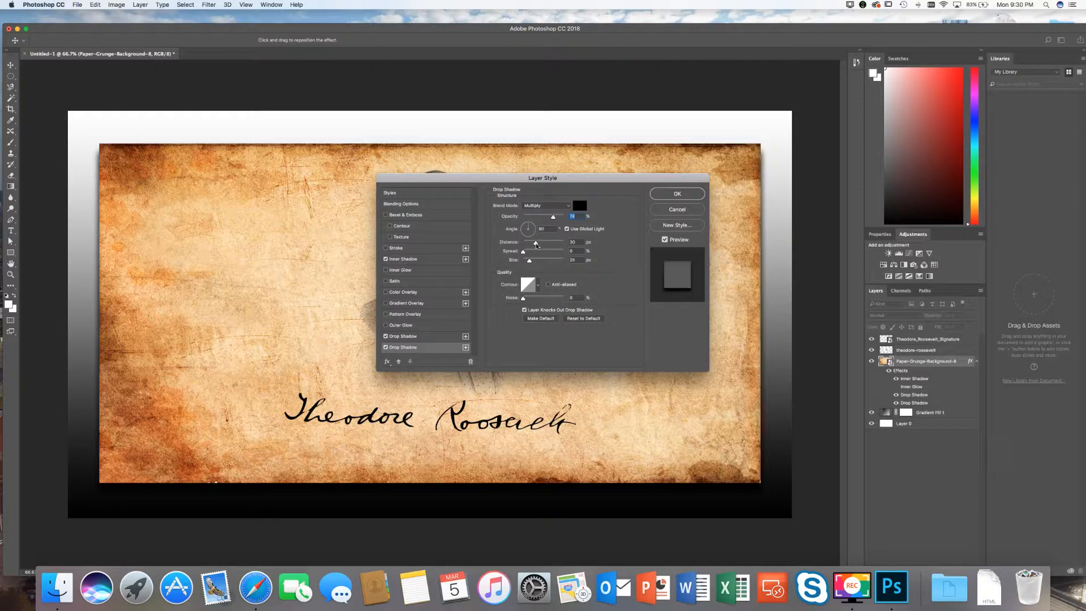
{"action": "left_click_drag", "start_coordinate": [536, 245], "coordinate": [546, 246]}
Try a second Inner Shadow at about 69% opacity on the paper layer, and switch both inner shadows off
{"action": "left_click", "coordinate": [465, 259]}
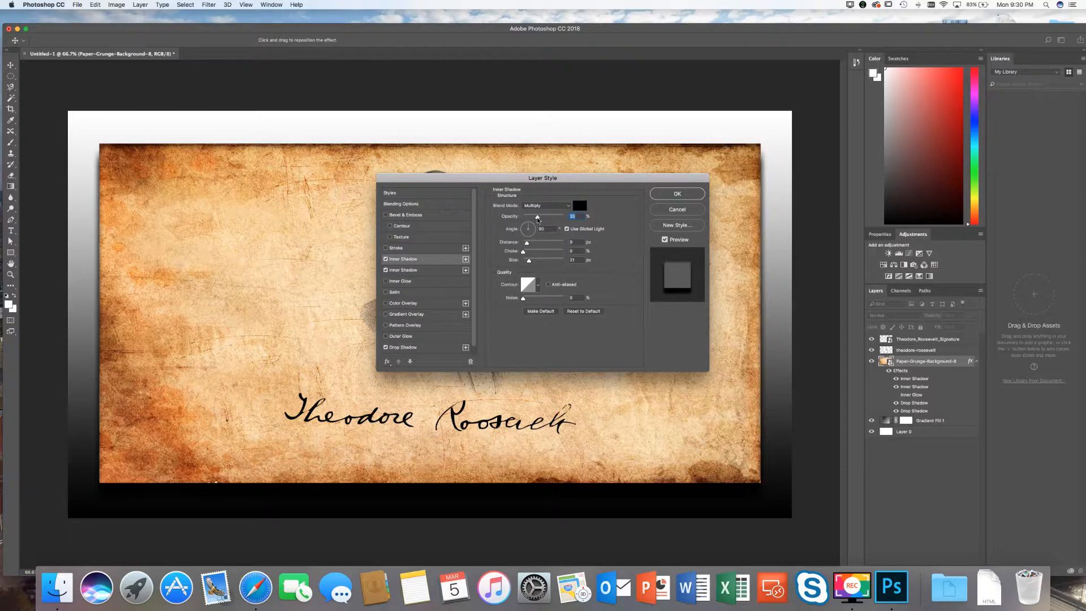
{"action": "left_click_drag", "start_coordinate": [537, 218], "coordinate": [551, 221]}
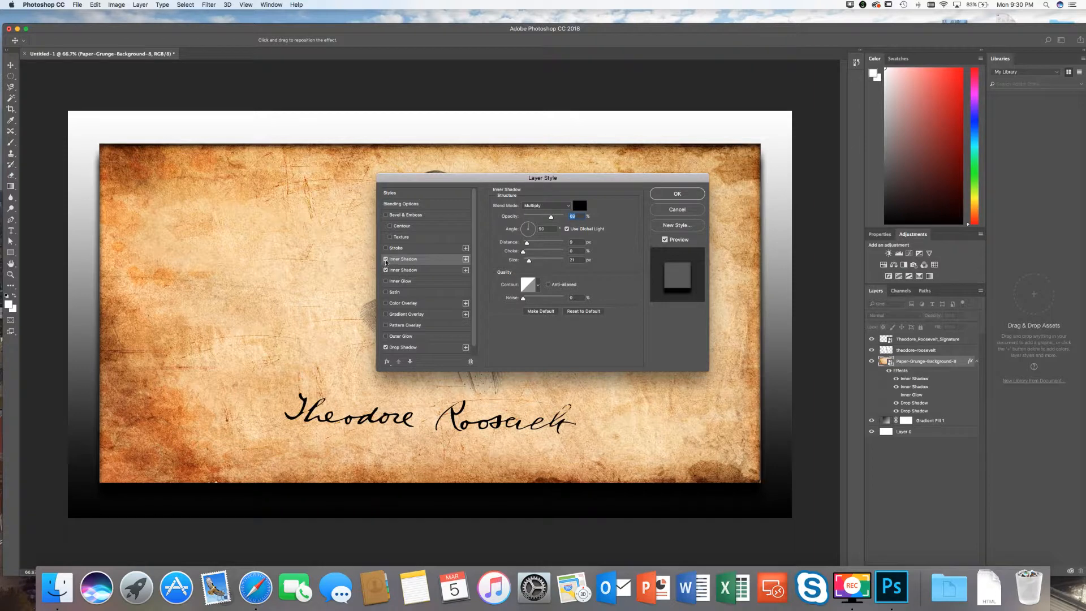
{"action": "left_click", "coordinate": [386, 259]}
{"action": "left_click", "coordinate": [386, 270]}
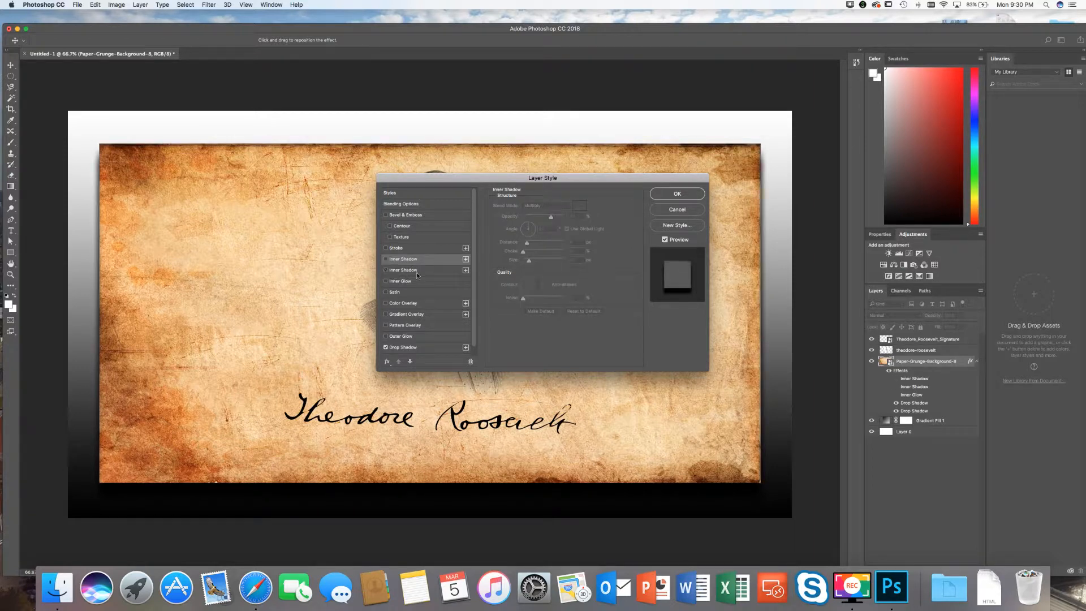
{"action": "left_click", "coordinate": [386, 258]}
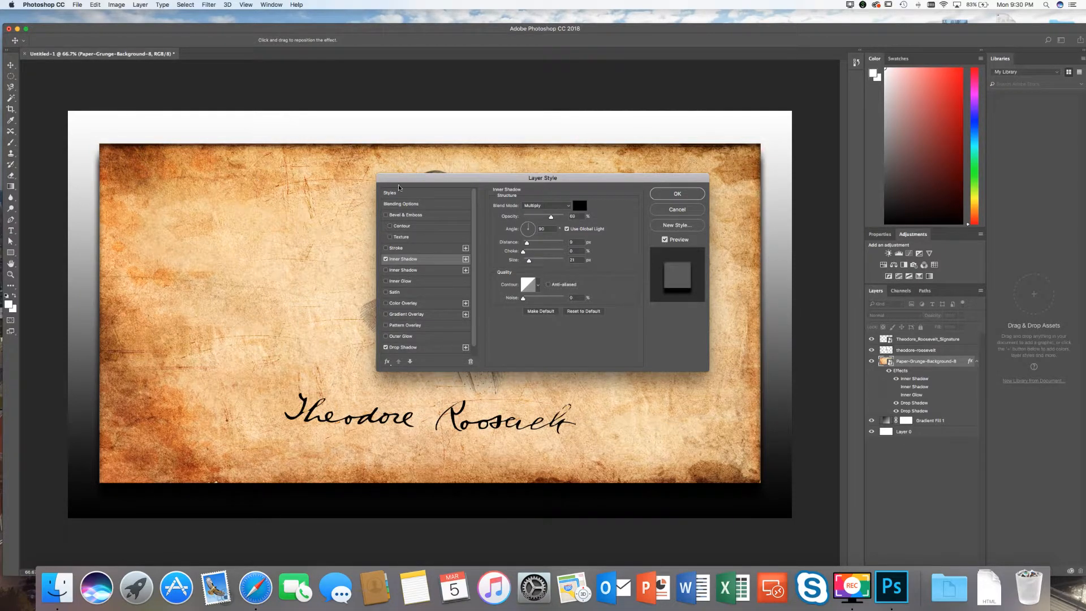
{"action": "left_click", "coordinate": [386, 260]}
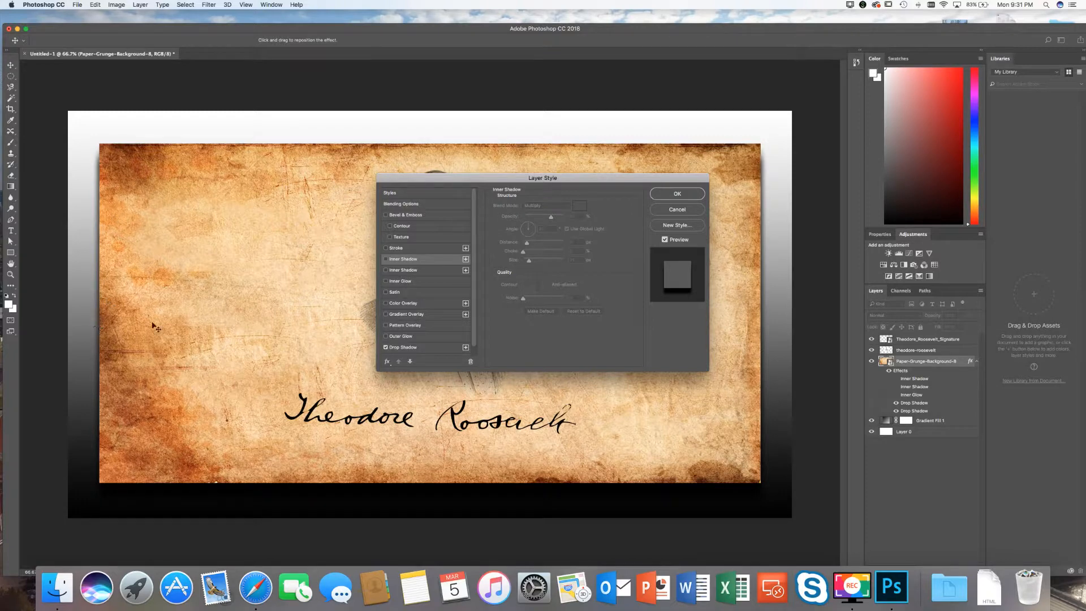
Apply the paper layer's style with only the two drop shadows enabled, and deselect the layer
{"action": "scroll", "coordinate": [441, 281], "scroll_direction": "down", "scroll_amount": 1}
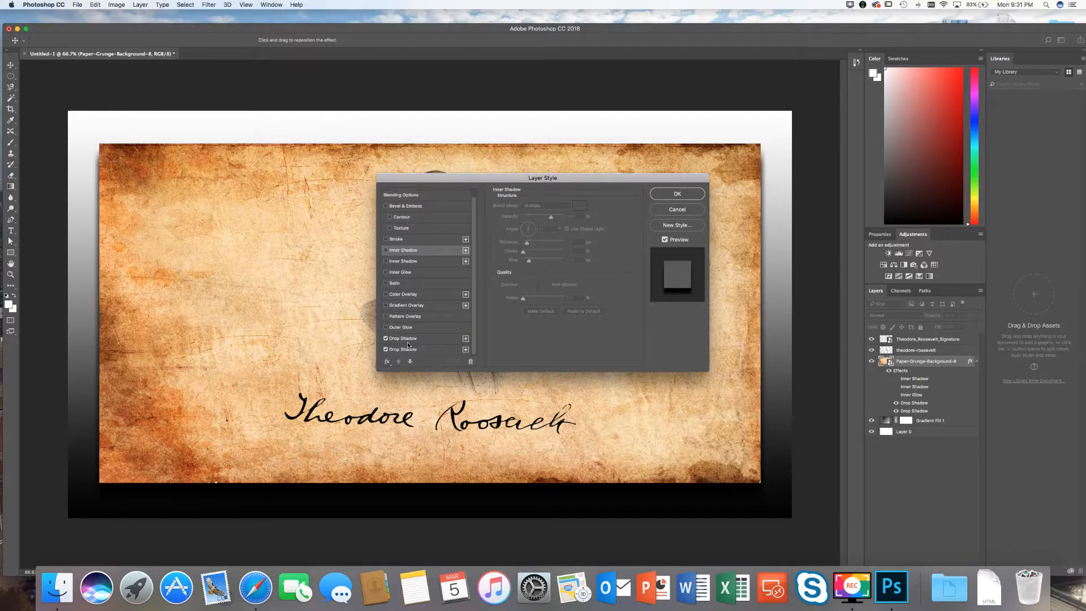
{"action": "left_click", "coordinate": [387, 348]}
{"action": "left_click", "coordinate": [677, 194]}
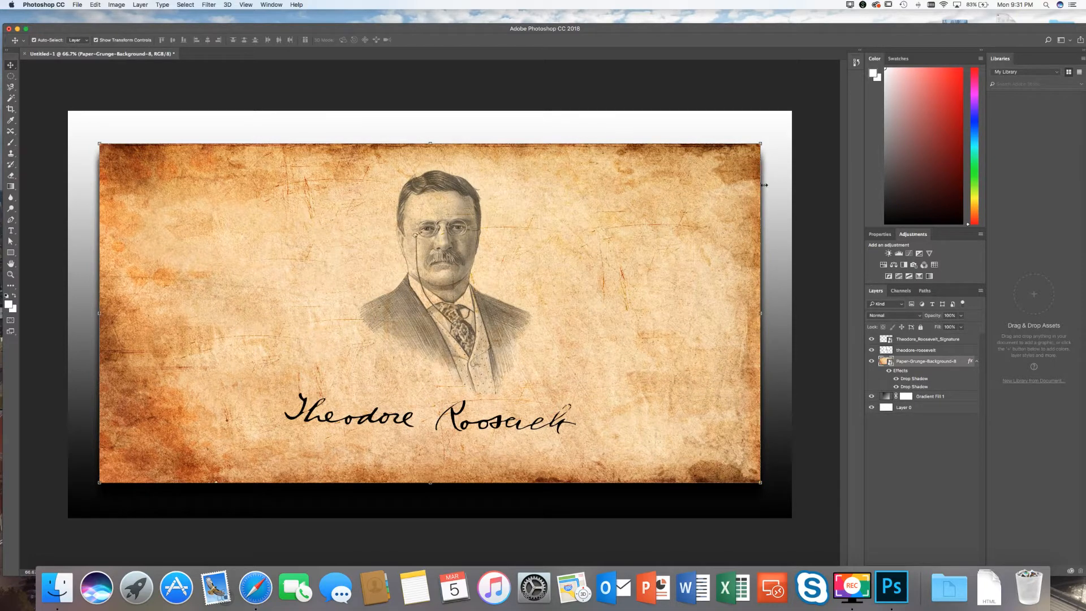
{"action": "left_click", "coordinate": [815, 163]}
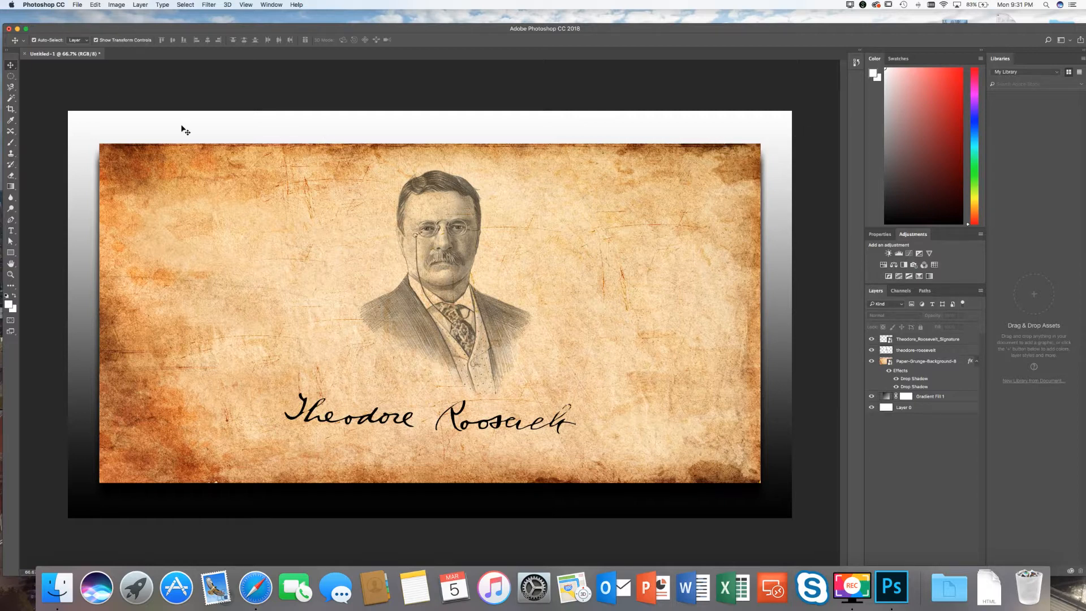
Save the composite to the Desktop as challenge3.psd in Photoshop format with layers kept
{"action": "left_click", "coordinate": [78, 5]}
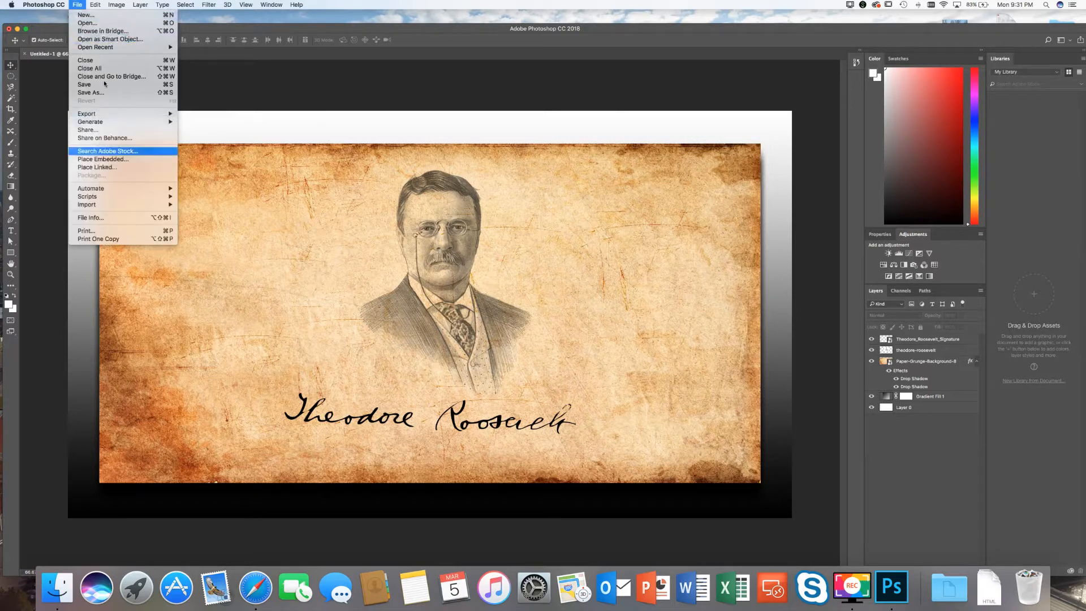
{"action": "left_click", "coordinate": [91, 92]}
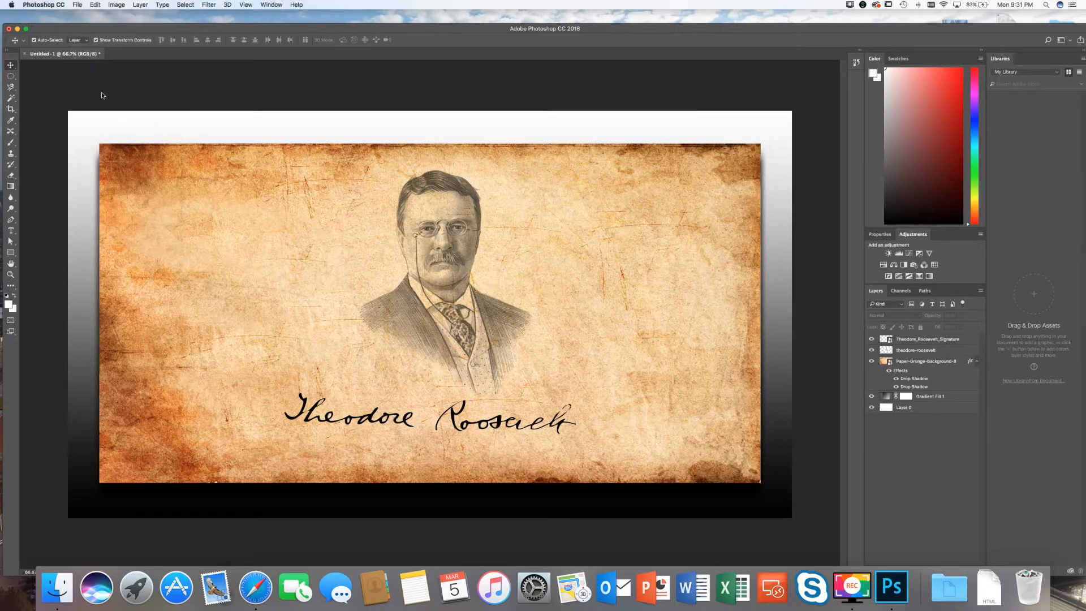
{"action": "type", "text": "challenge3"}
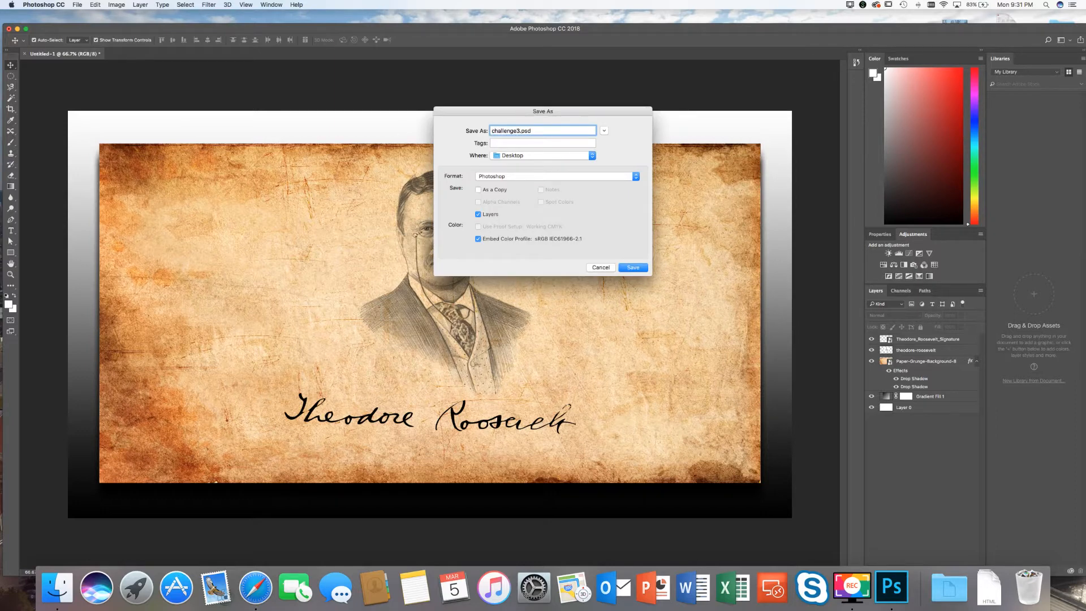
{"action": "left_click", "coordinate": [637, 266]}
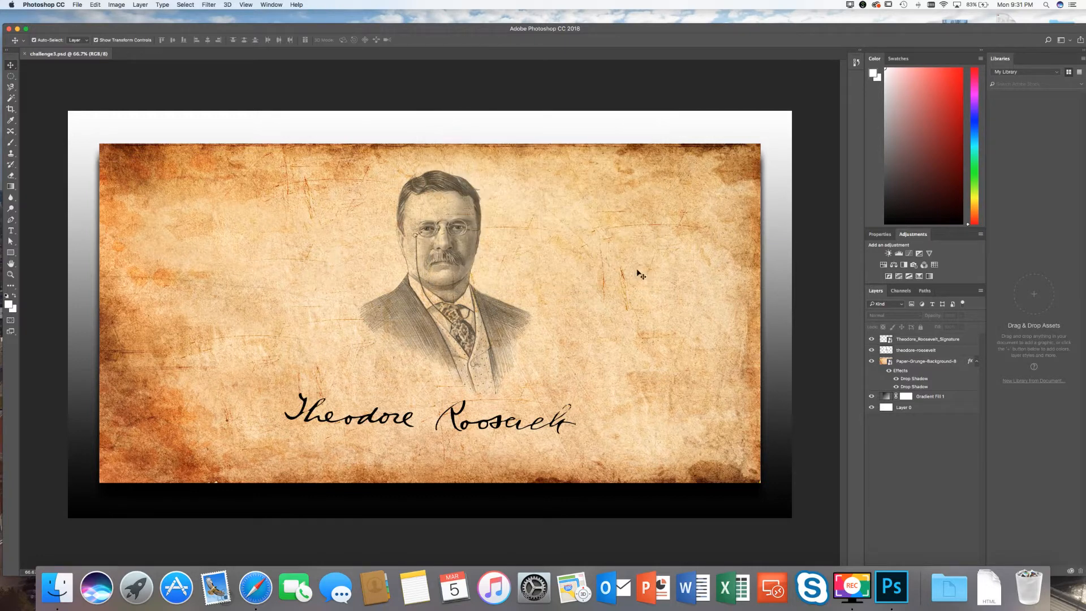
Save a JPEG copy named challenge3.jpg to the Desktop at maximum quality 12 with the Baseline (Standard) format option
{"action": "left_click", "coordinate": [81, 6]}
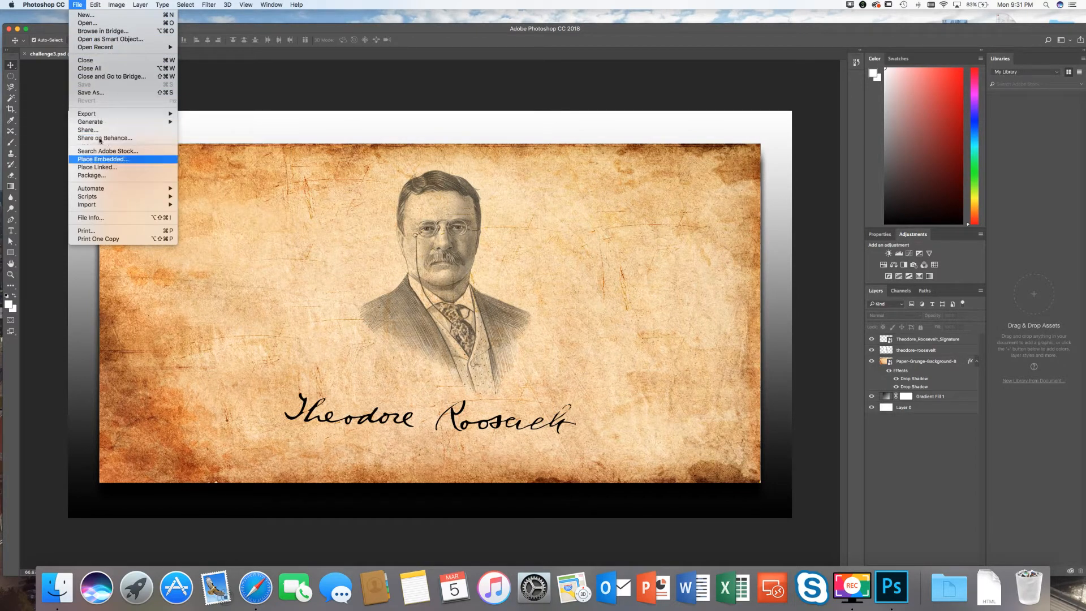
{"action": "left_click", "coordinate": [94, 98]}
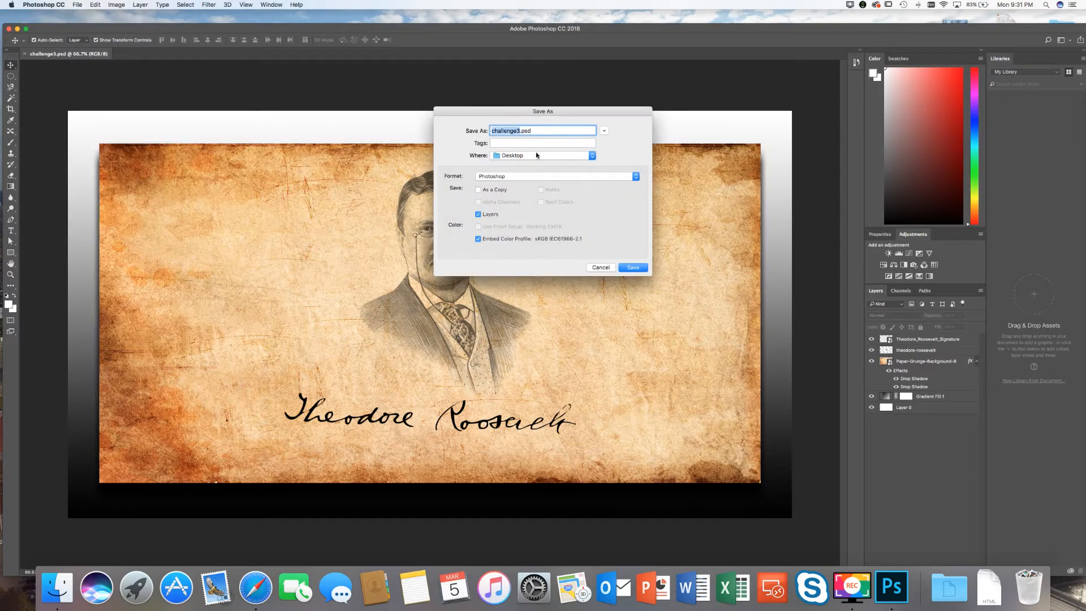
{"action": "left_click", "coordinate": [540, 177]}
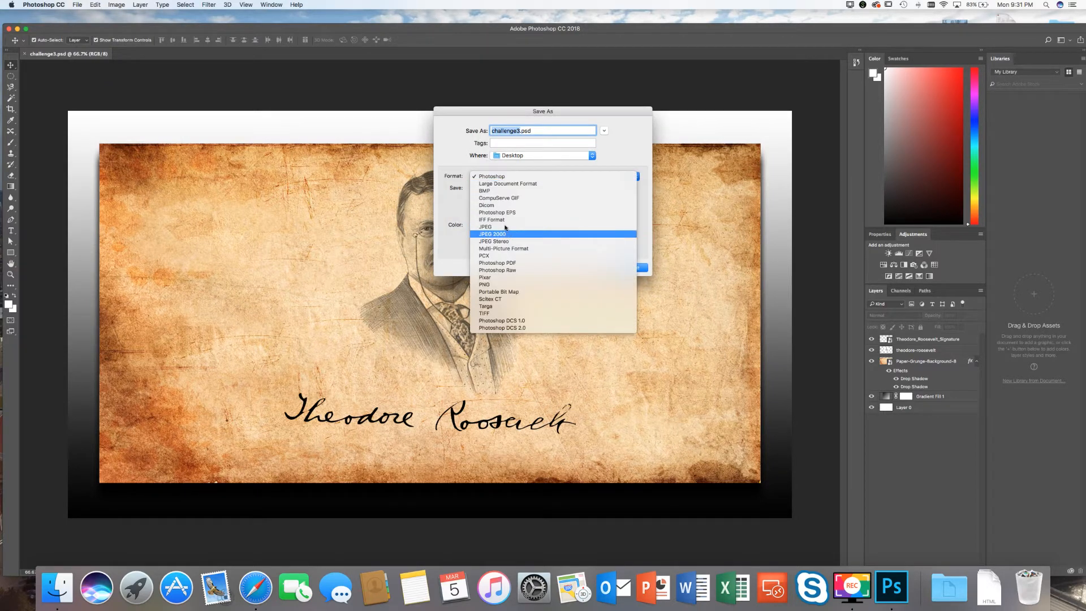
{"action": "left_click", "coordinate": [503, 225]}
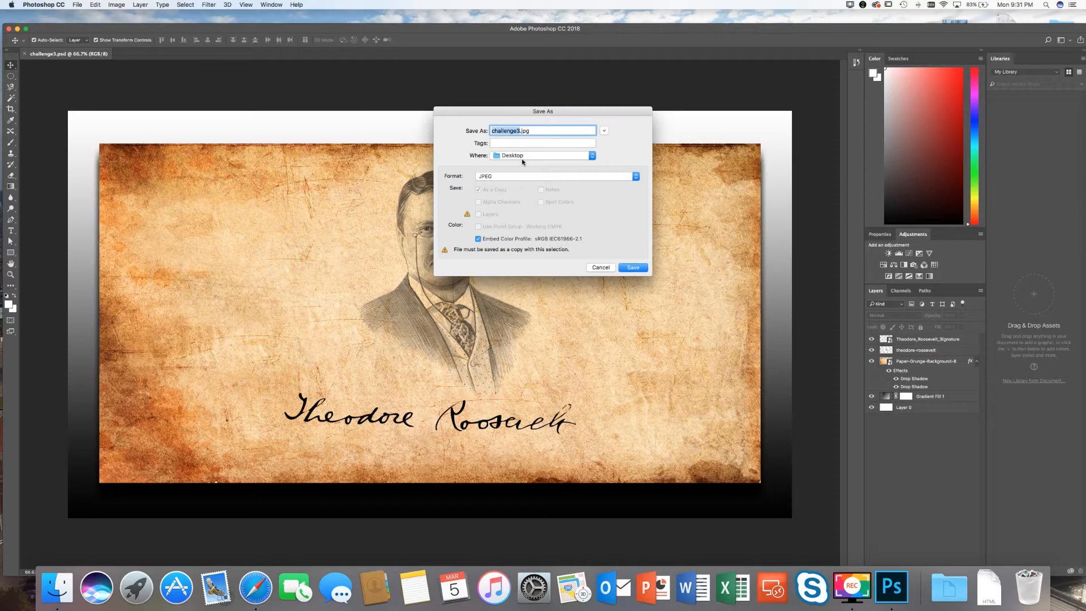
{"action": "left_click", "coordinate": [633, 267]}
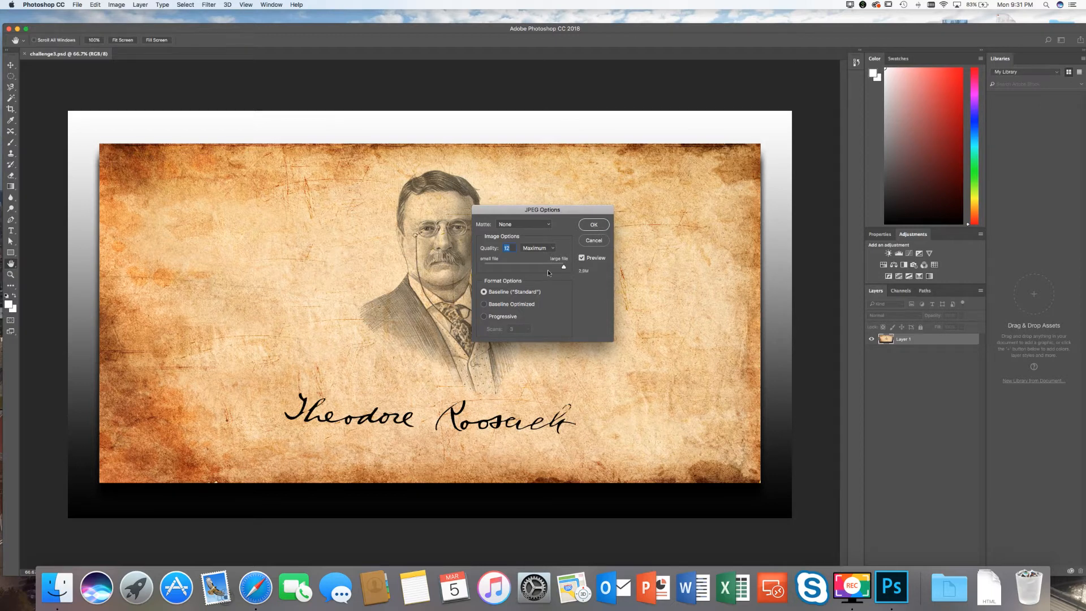
{"action": "left_click", "coordinate": [593, 224]}
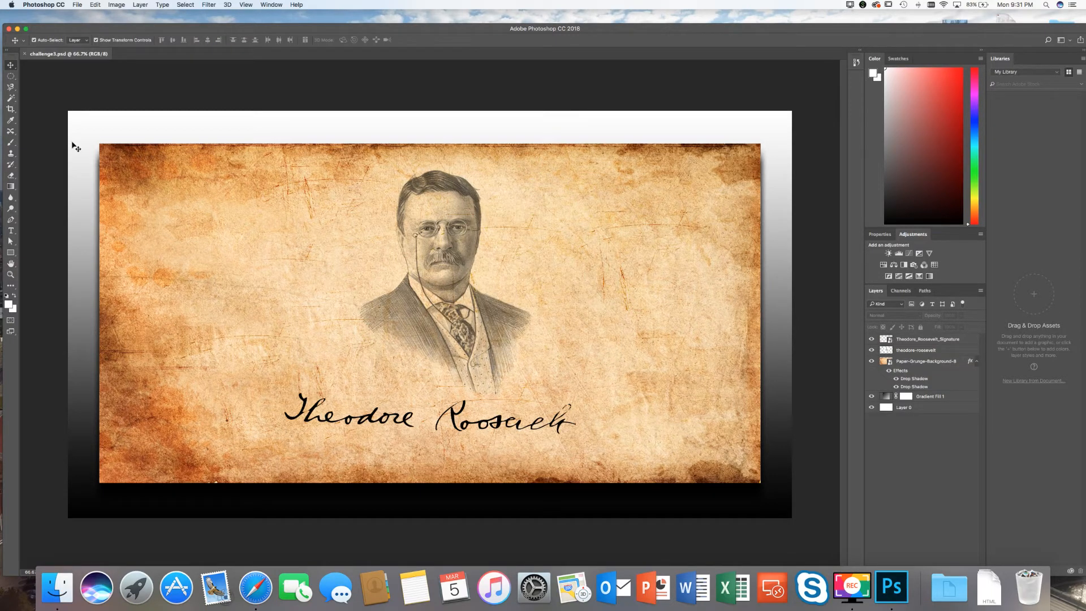
Close the challenge3.psd document and quit Photoshop
{"action": "left_click", "coordinate": [24, 54]}
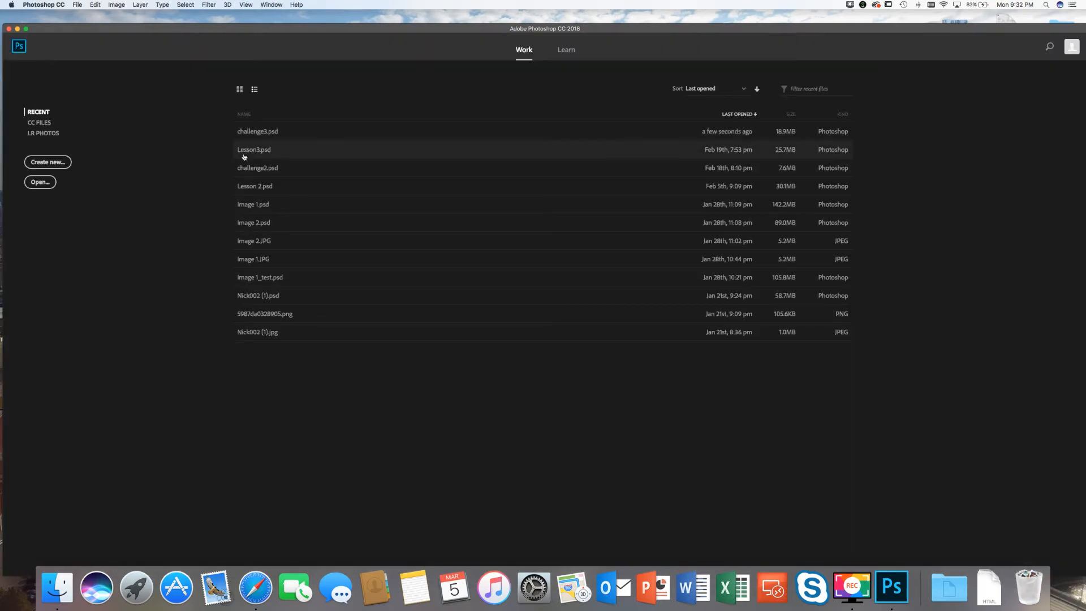
{"action": "left_click", "coordinate": [43, 4]}
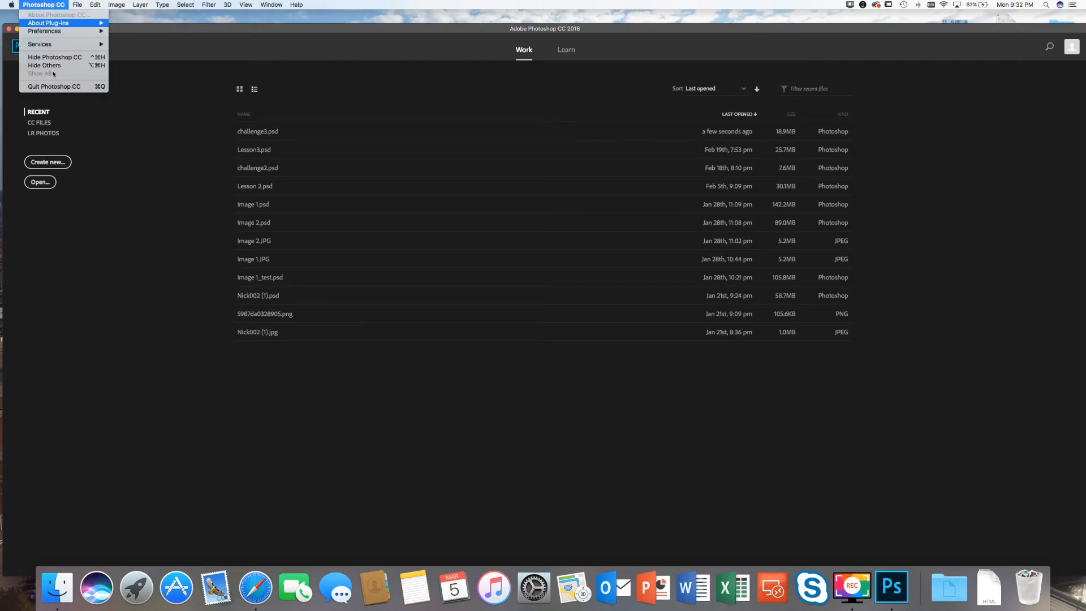
{"action": "left_click", "coordinate": [55, 86]}
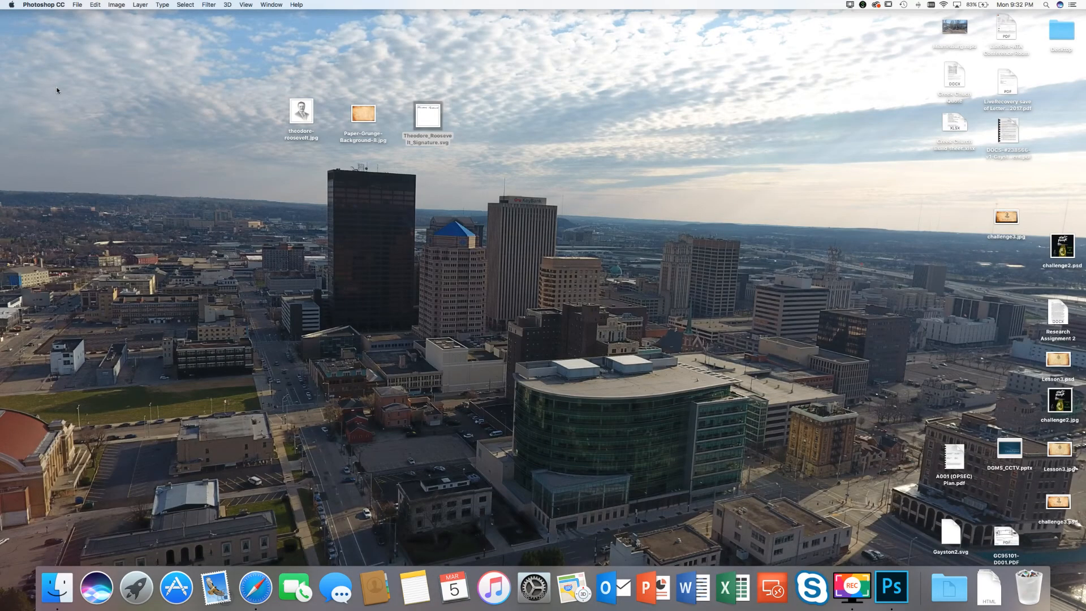